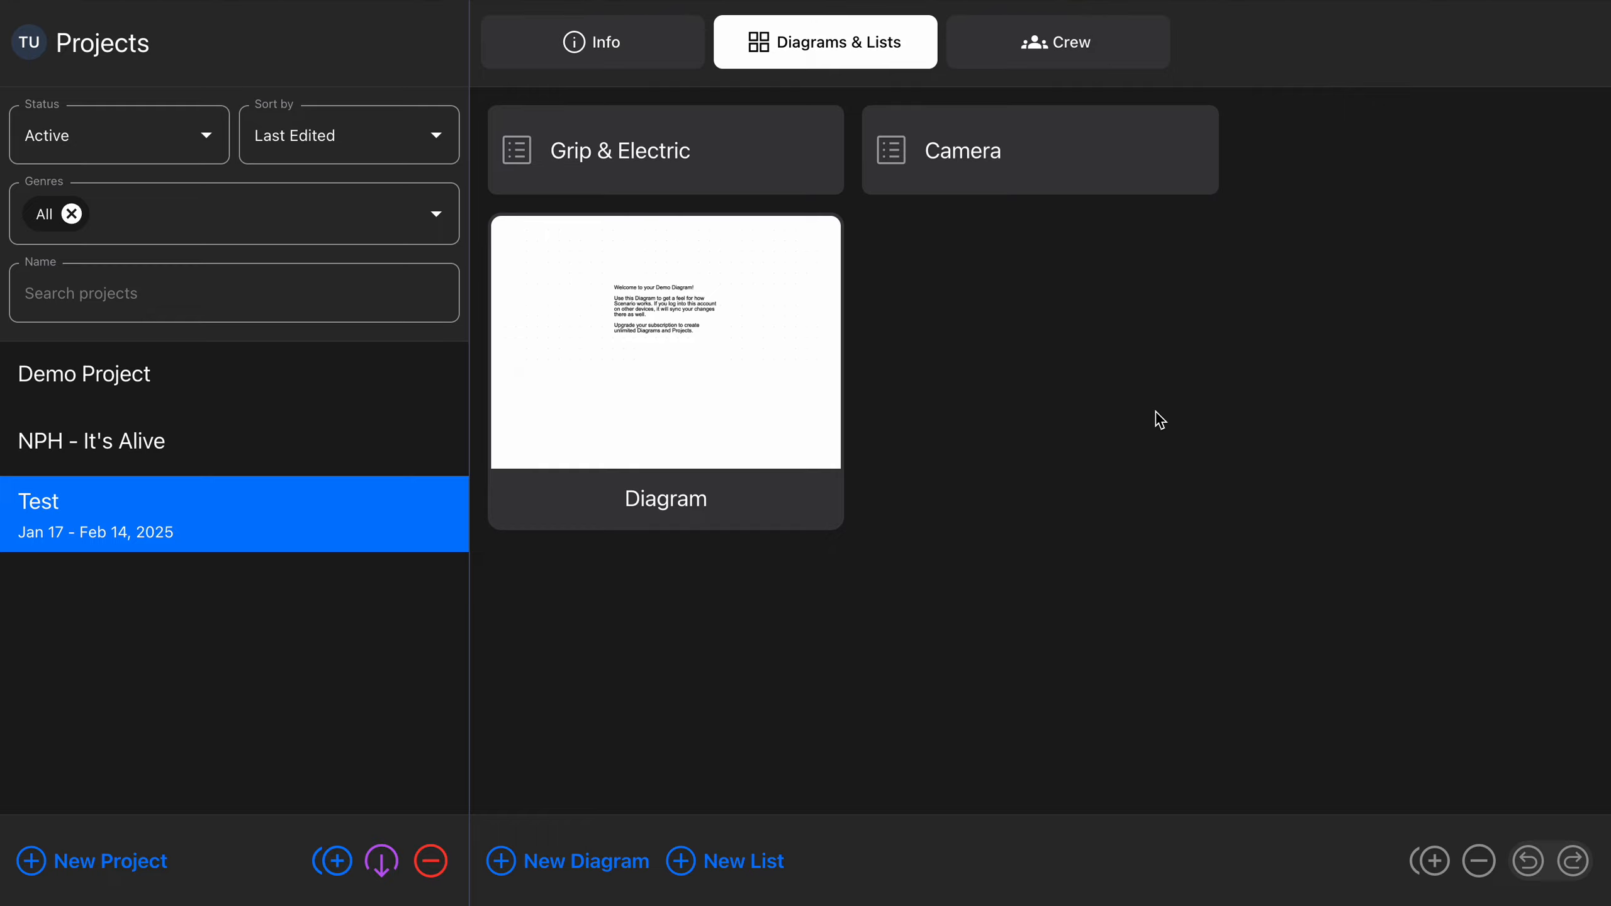
# Look through the Test project's Info, Diagrams & Lists and Crew views, ending on Diagrams & Lists
pyautogui.press('Left')
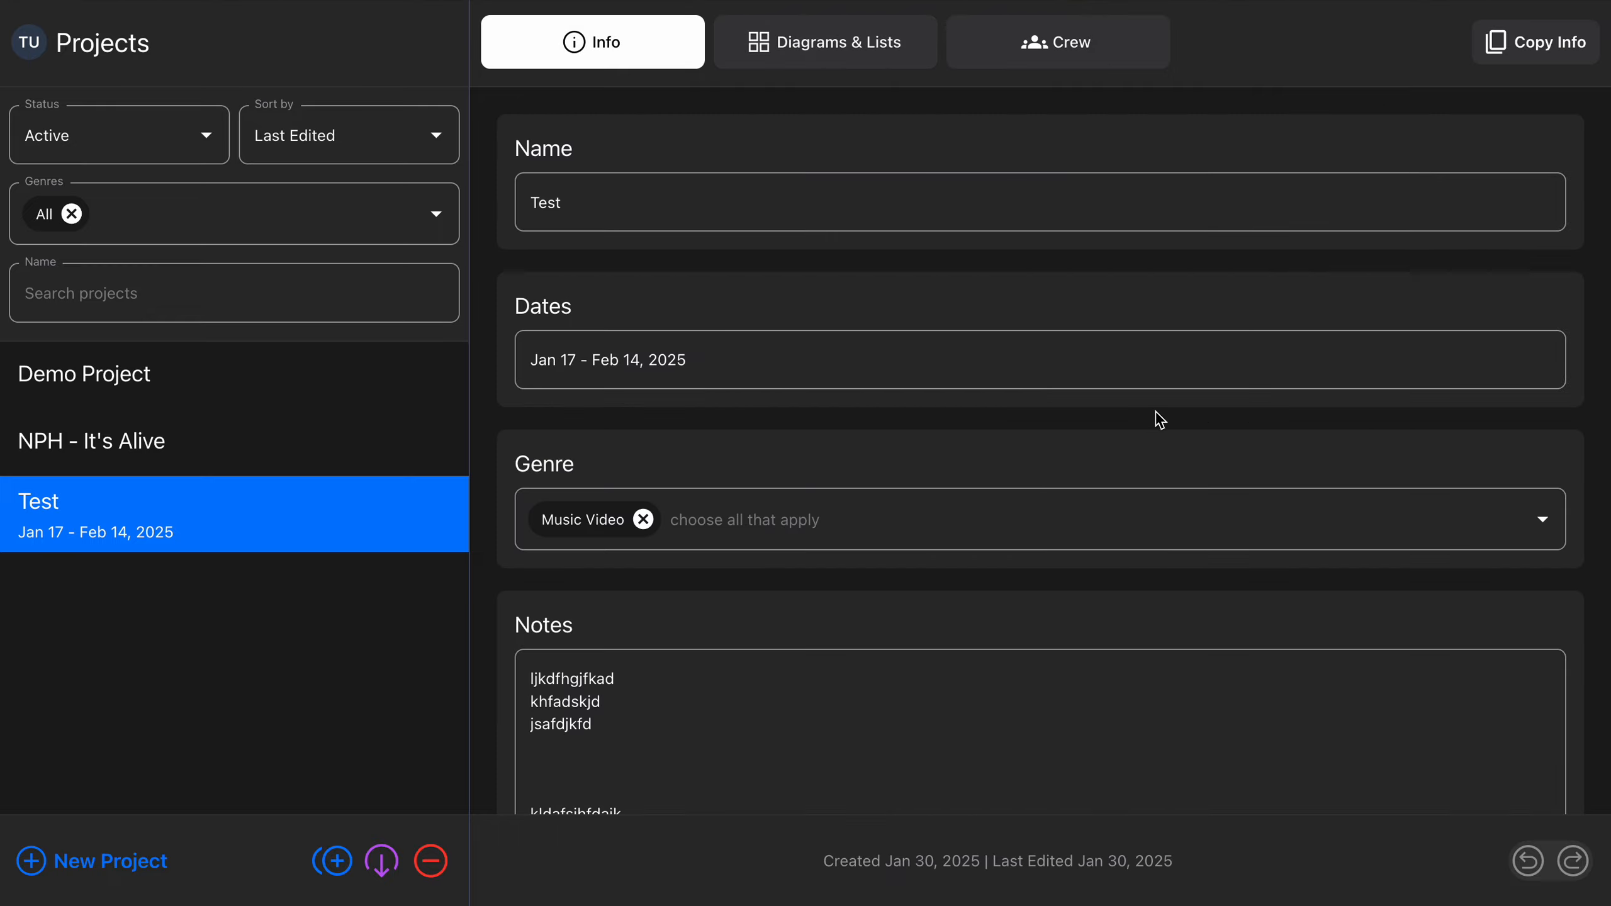
pyautogui.press('Right')
pyautogui.press('Right')
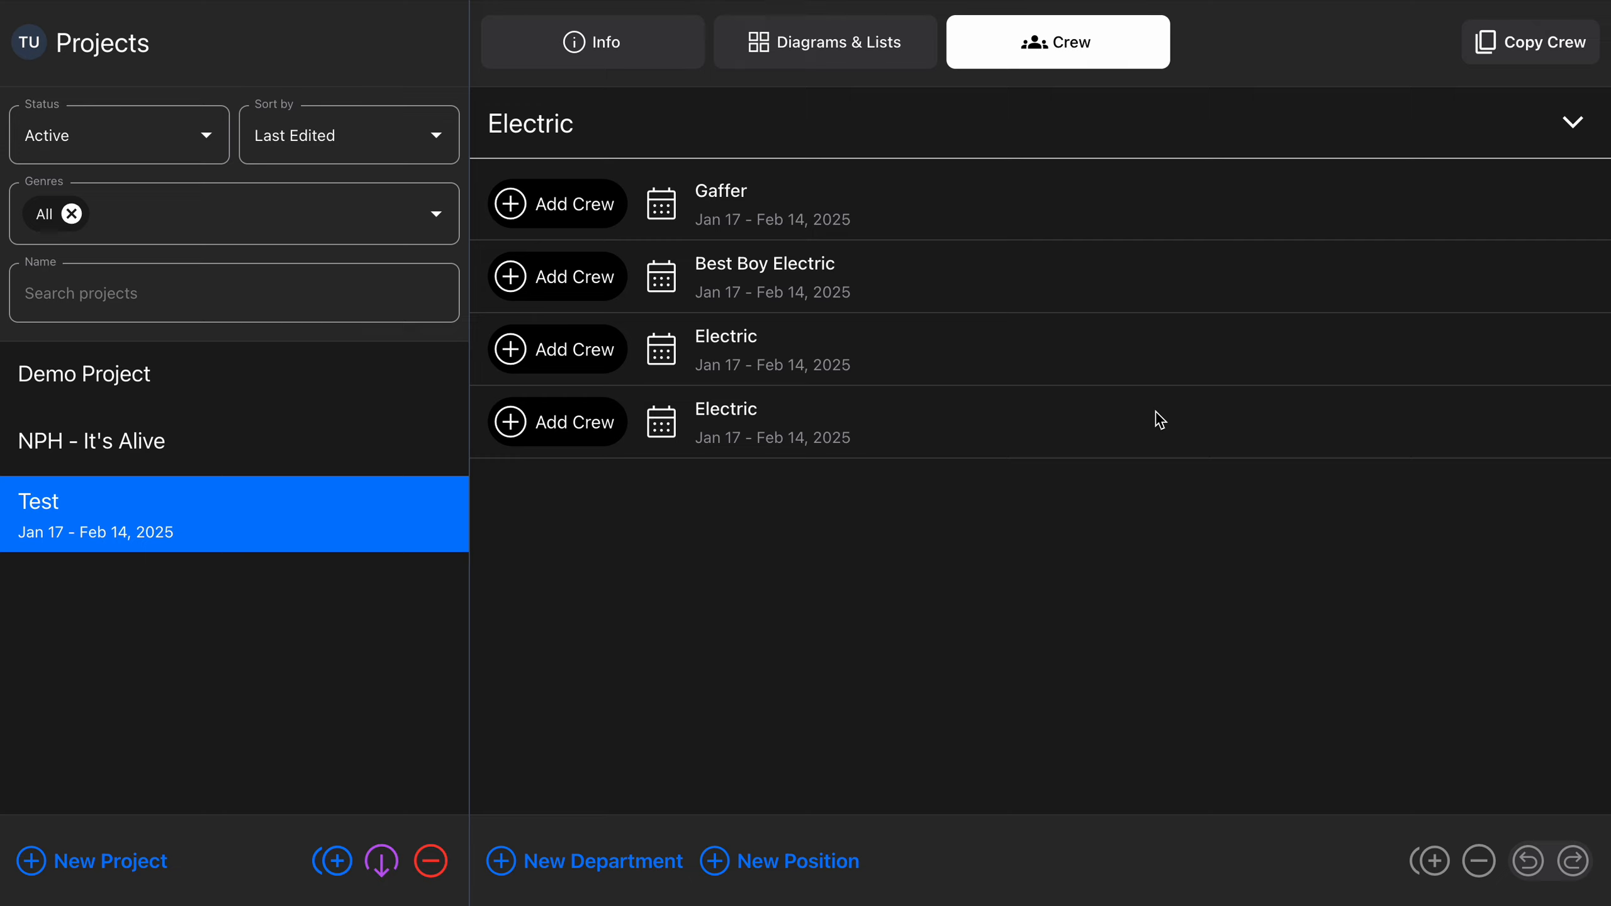
pyautogui.press('Left')
pyautogui.press('Left')
pyautogui.press('Right')
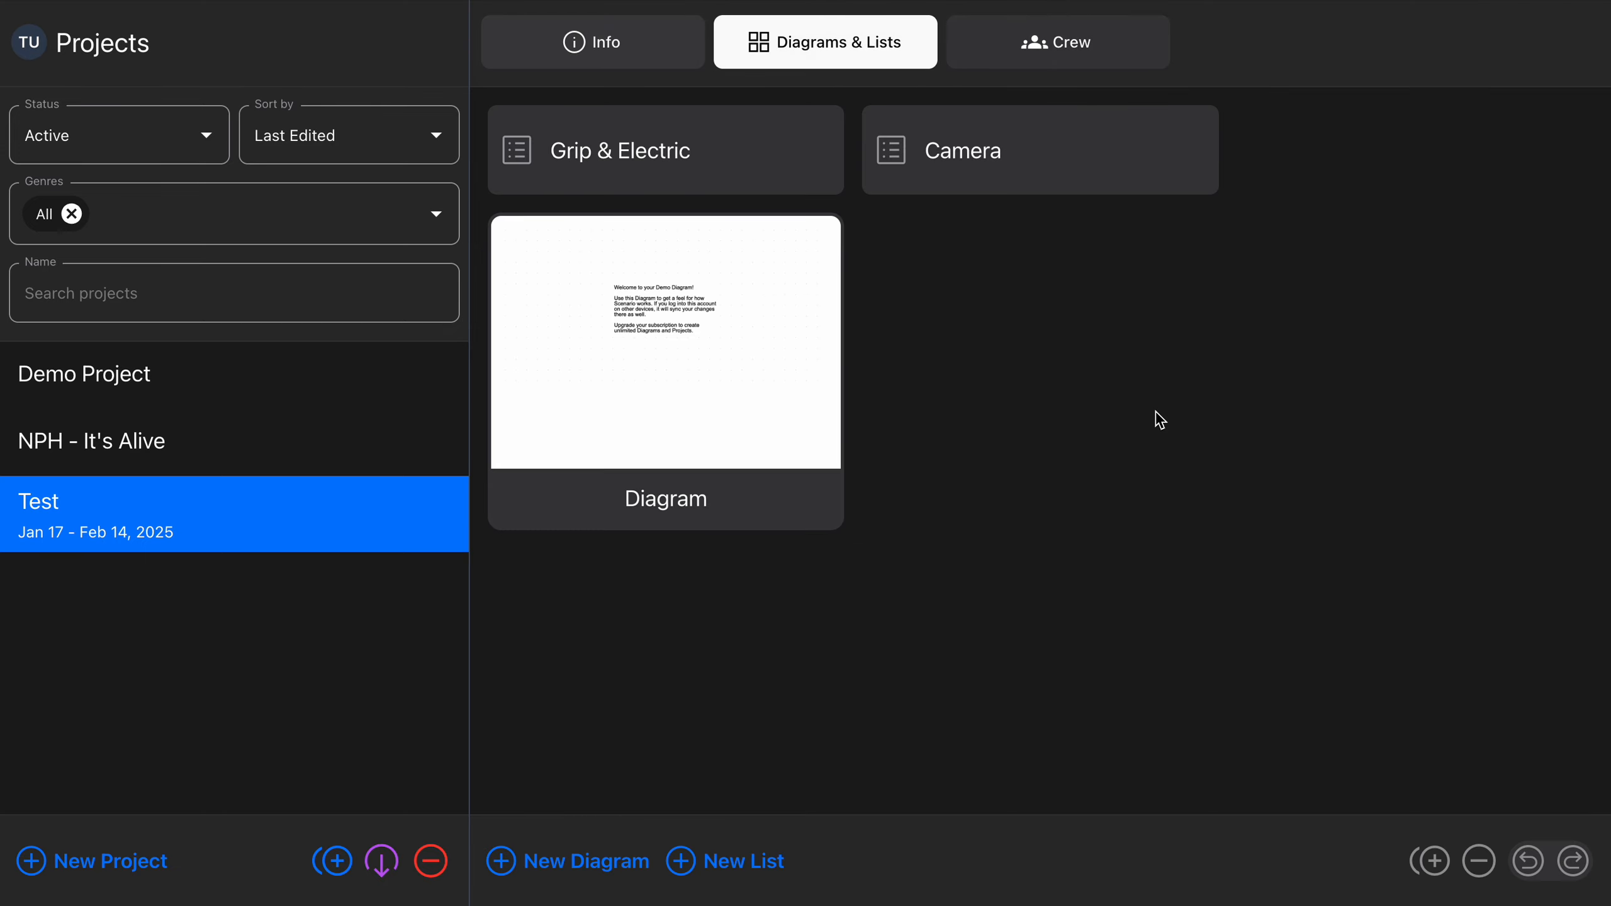
pyautogui.press('Right')
pyautogui.press('Left')
# Open the Camera list of the Test project
pyautogui.press('Down')
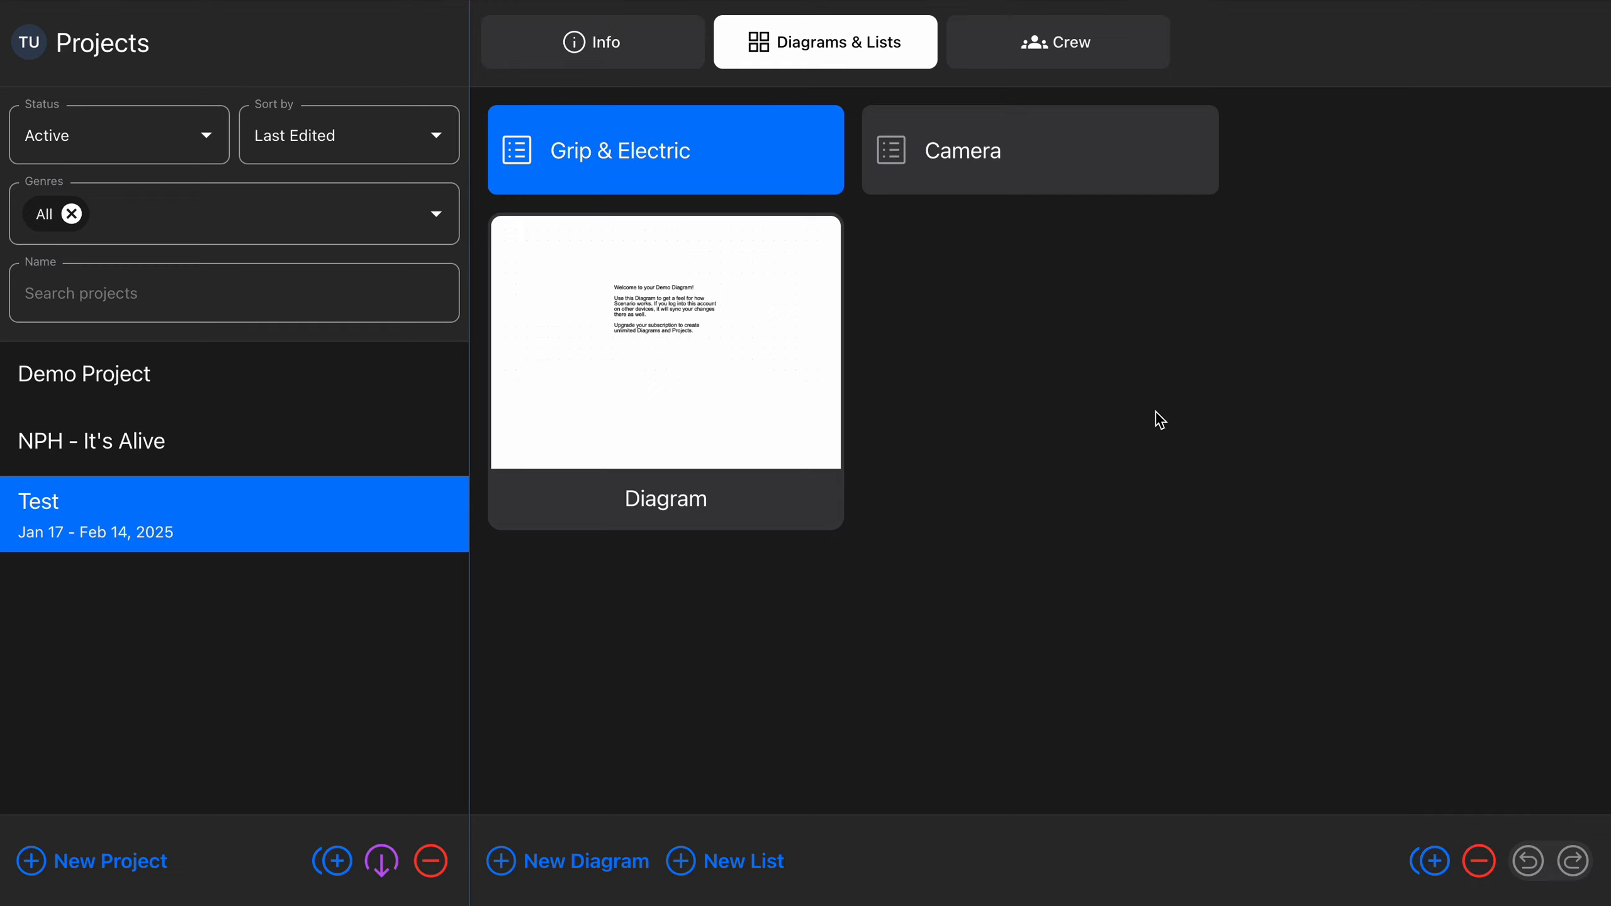
pyautogui.press('Right')
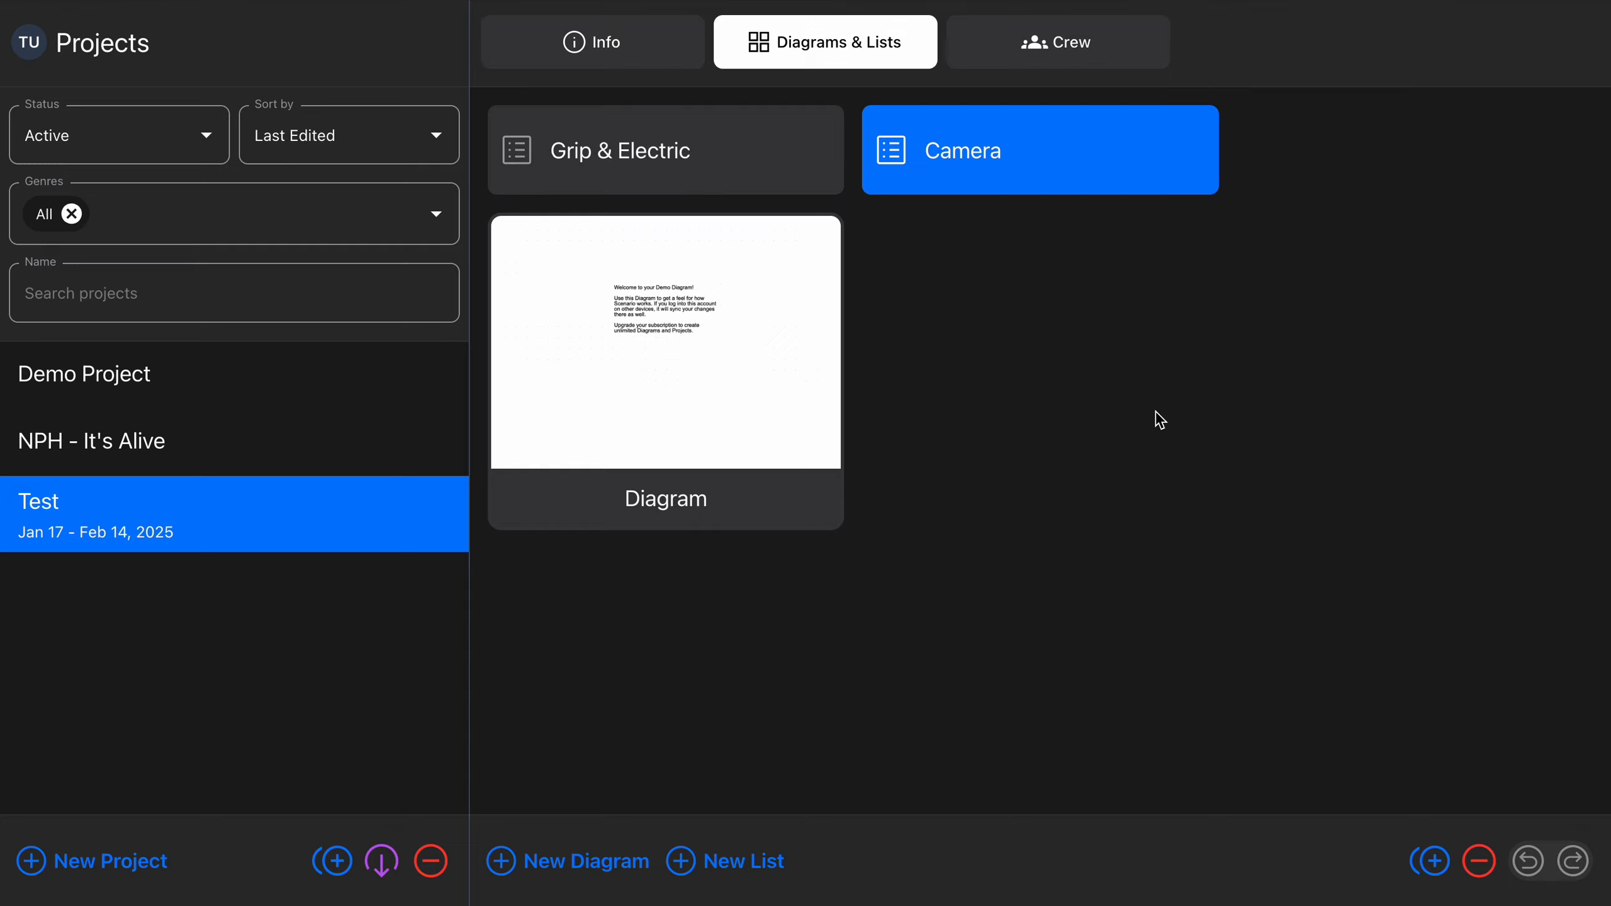
pyautogui.press('Left')
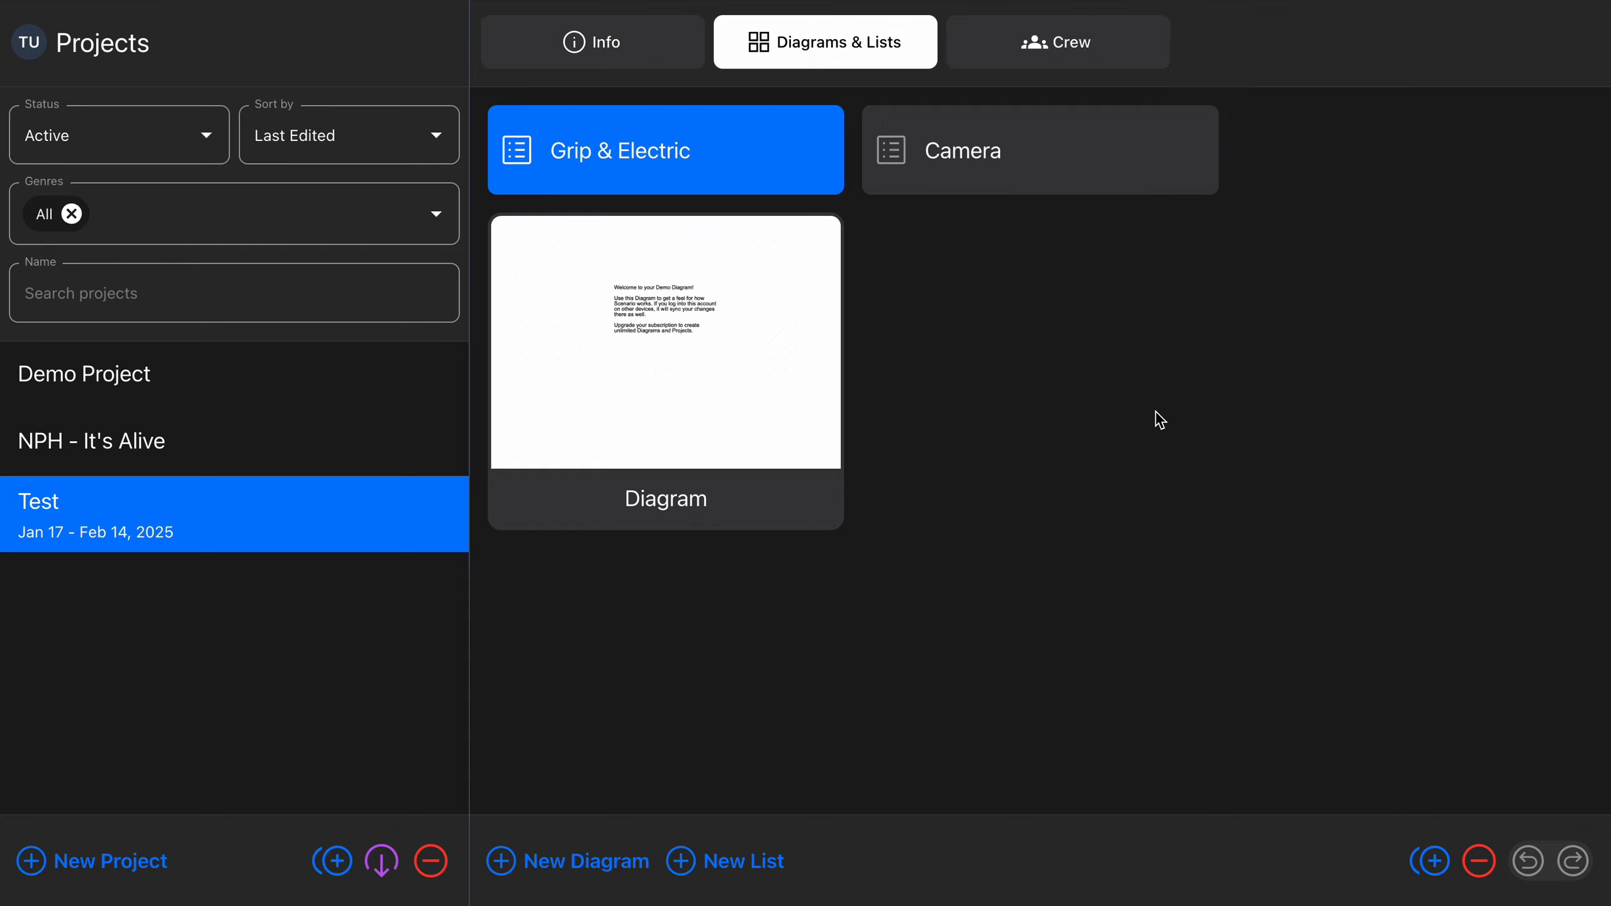
pyautogui.press('Down')
pyautogui.press('Up')
pyautogui.press('Right')
pyautogui.press('Left')
pyautogui.press('Down')
pyautogui.press('Up')
pyautogui.press('Right')
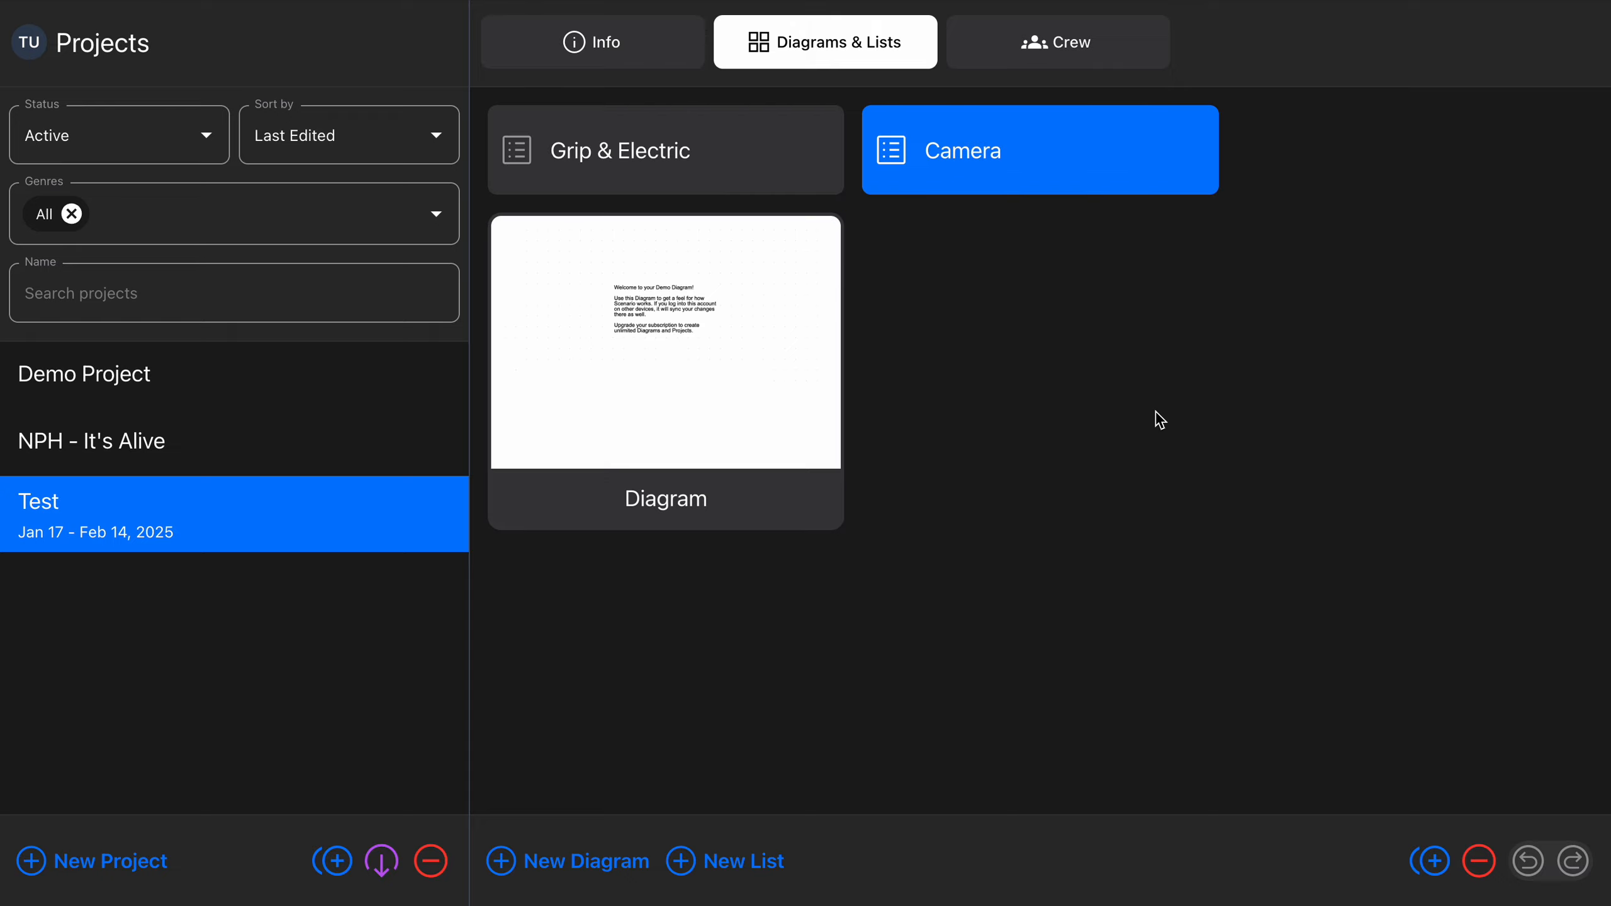
pyautogui.press('Return')
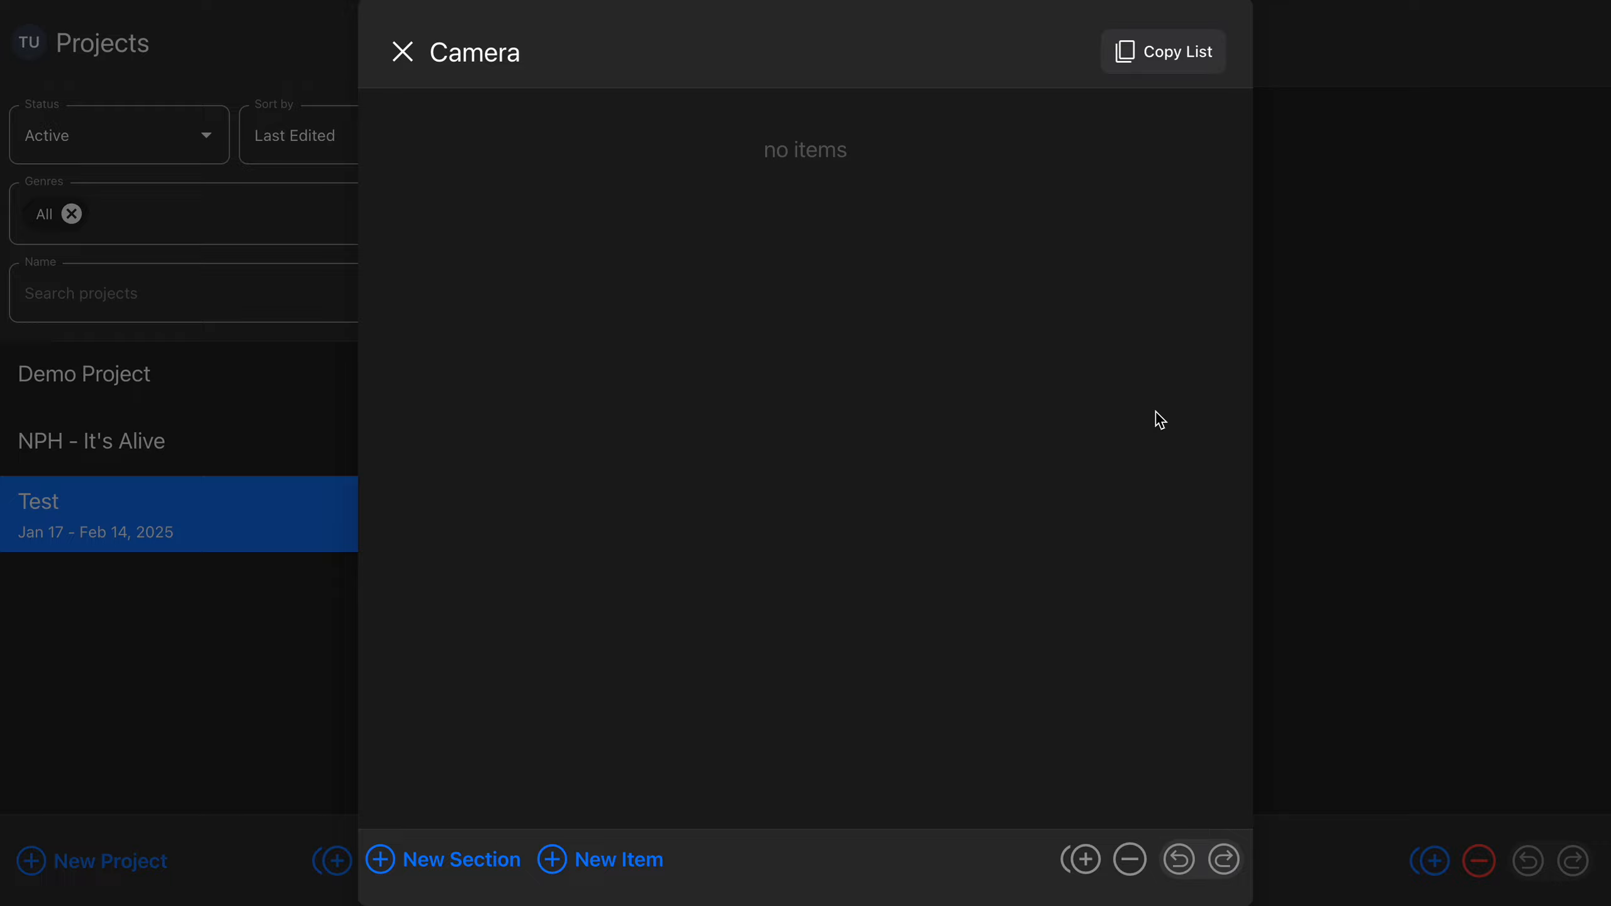
# Create an item named "Something" in the Camera list
pyautogui.press('Return')
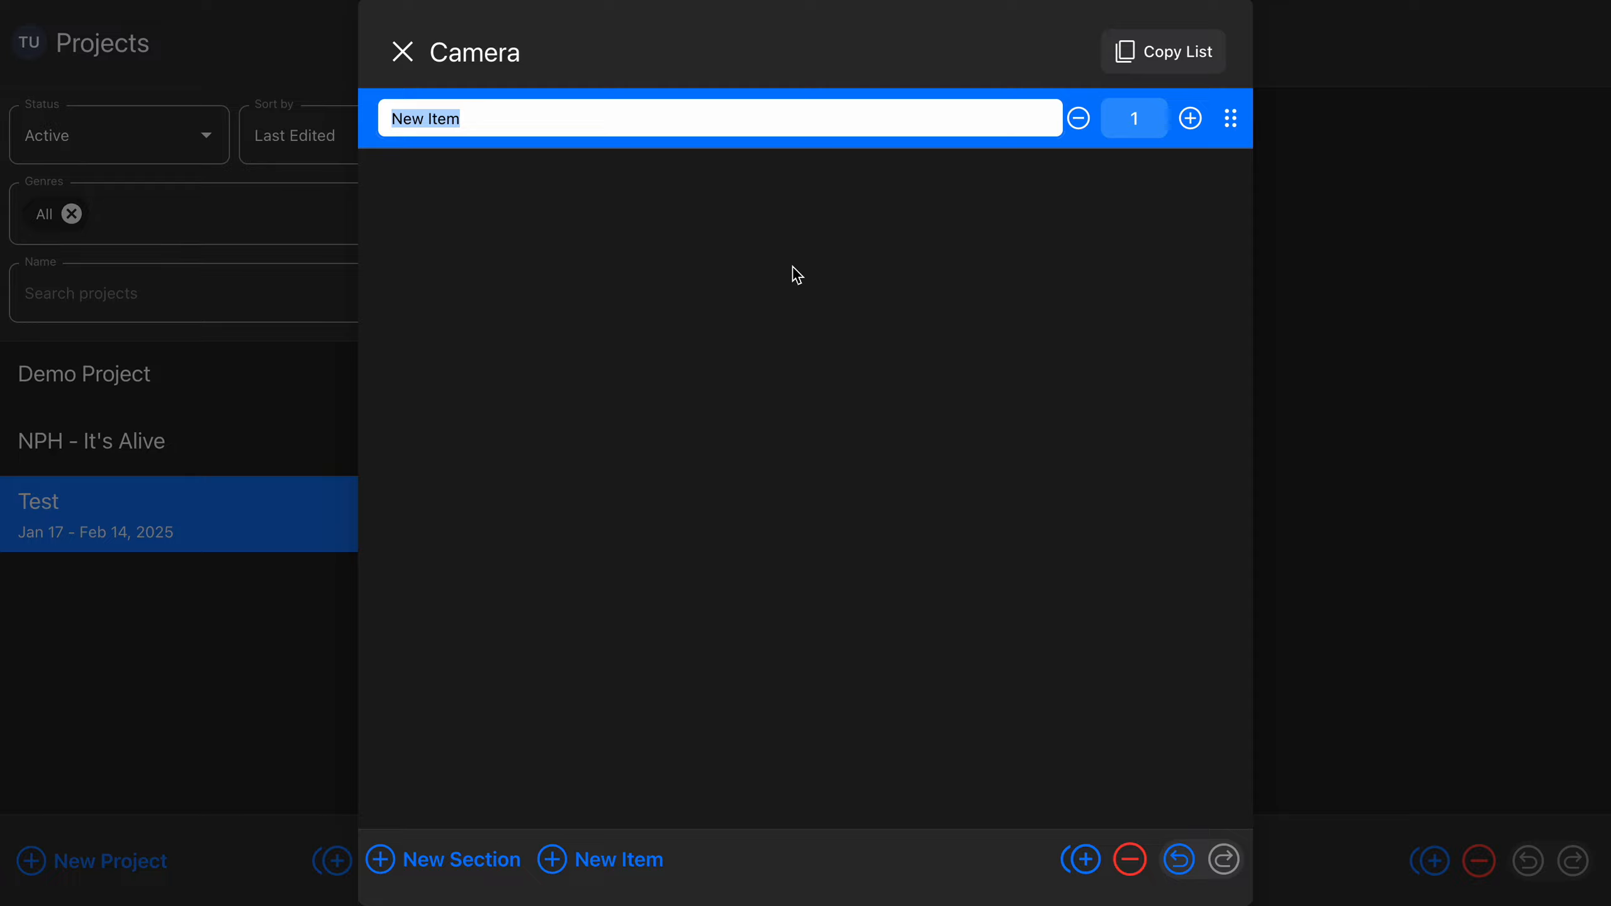
pyautogui.write('Something')
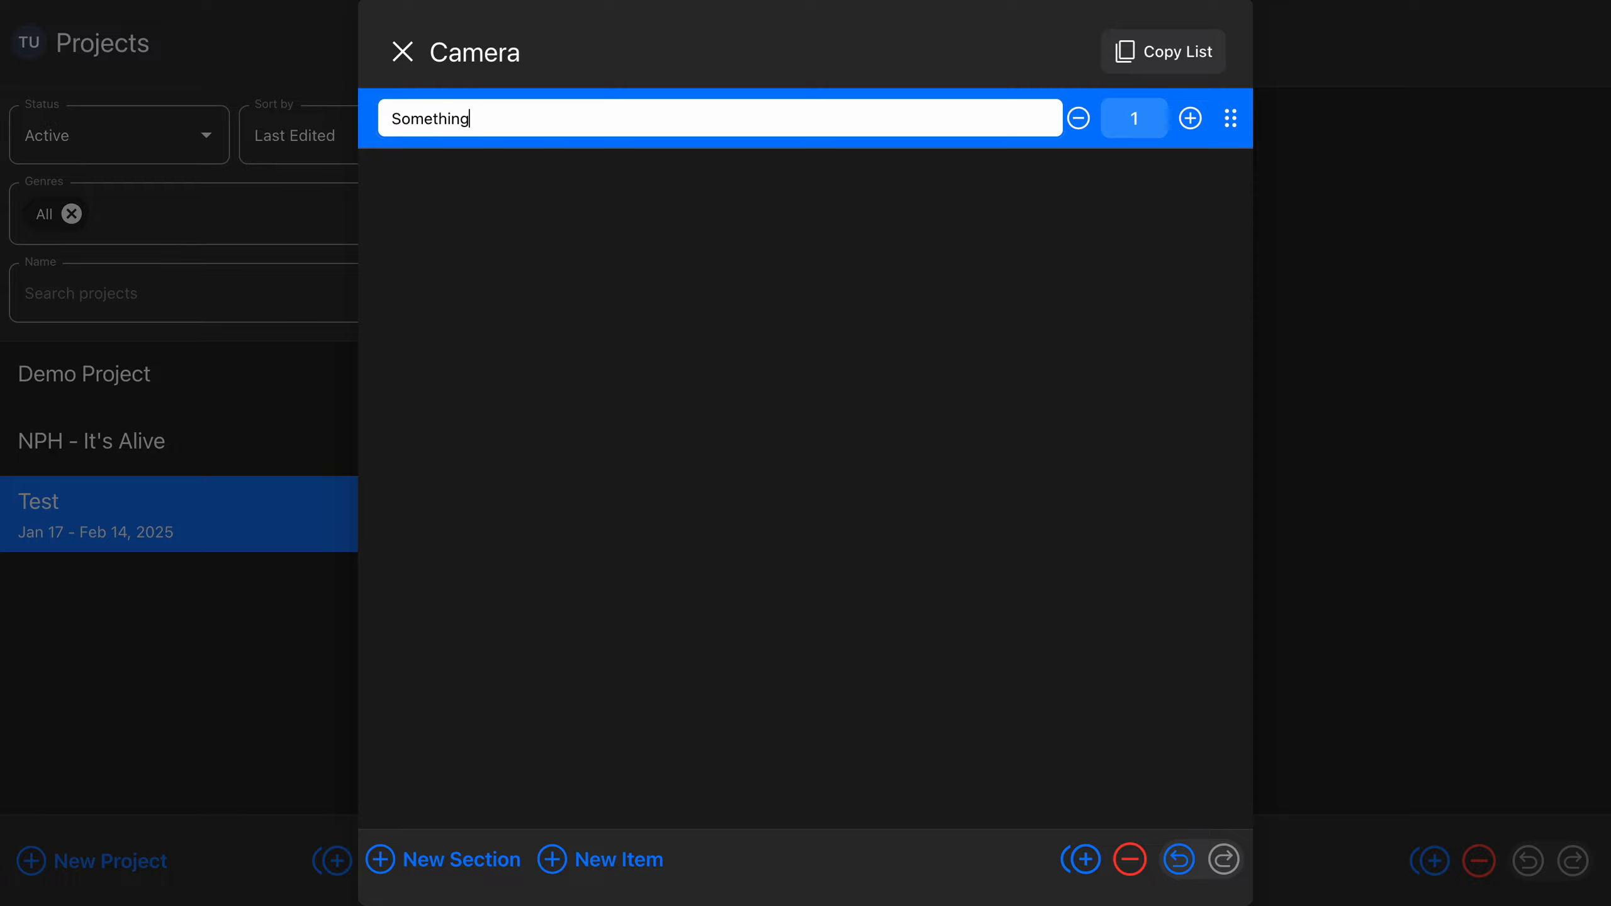
pyautogui.press('Return')
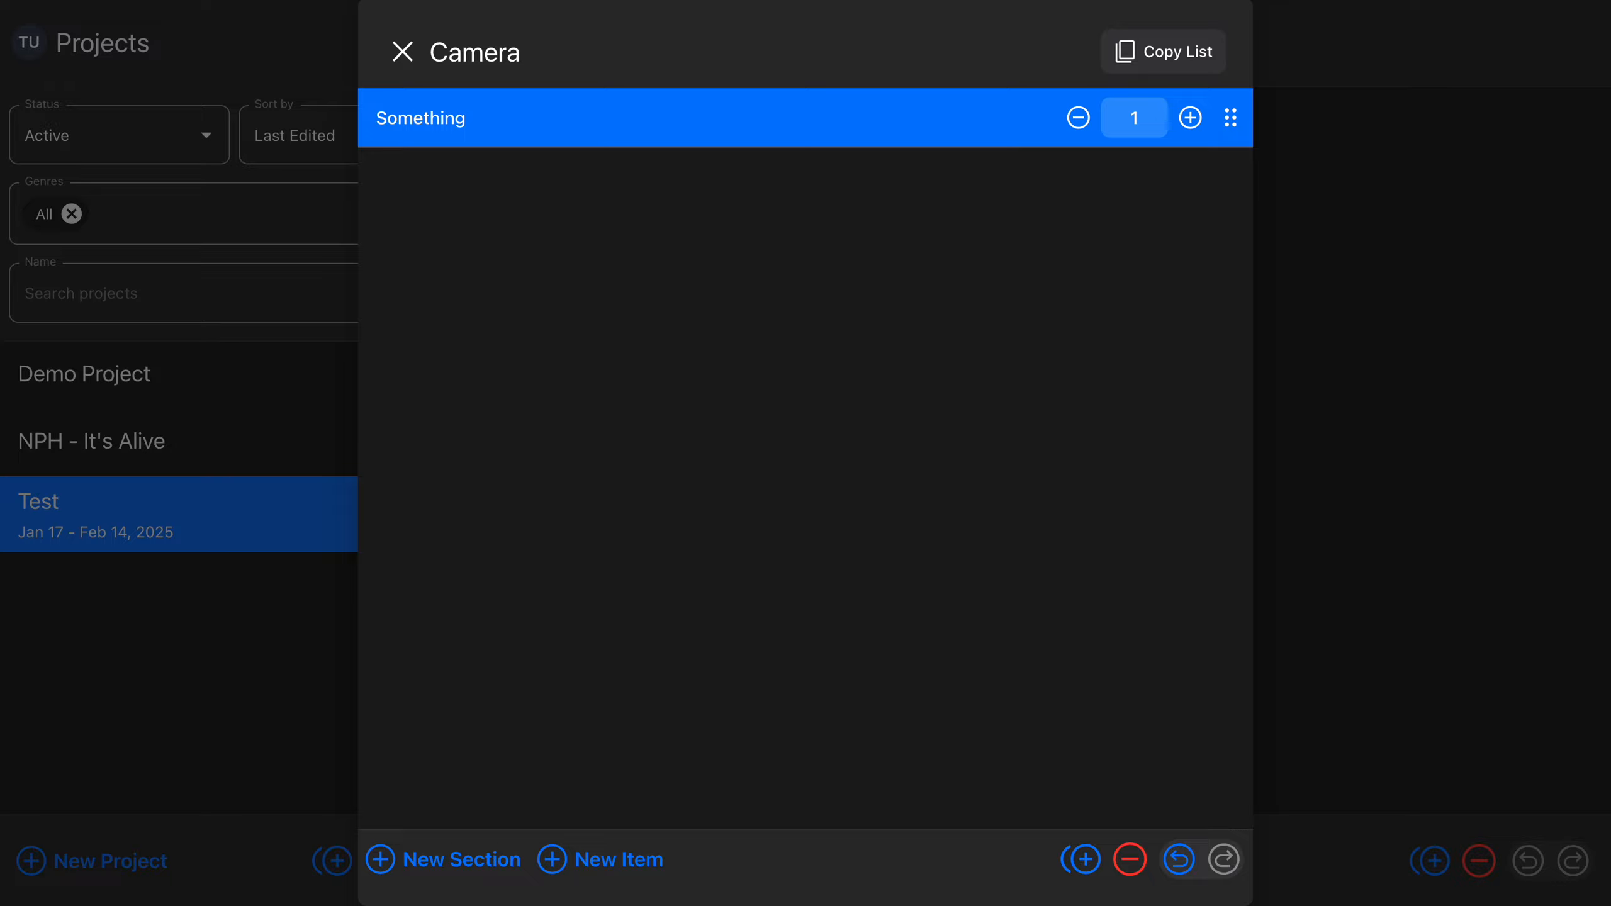
# Create a section with its default name in the Camera list and move the Something item into it
pyautogui.click(444, 860)
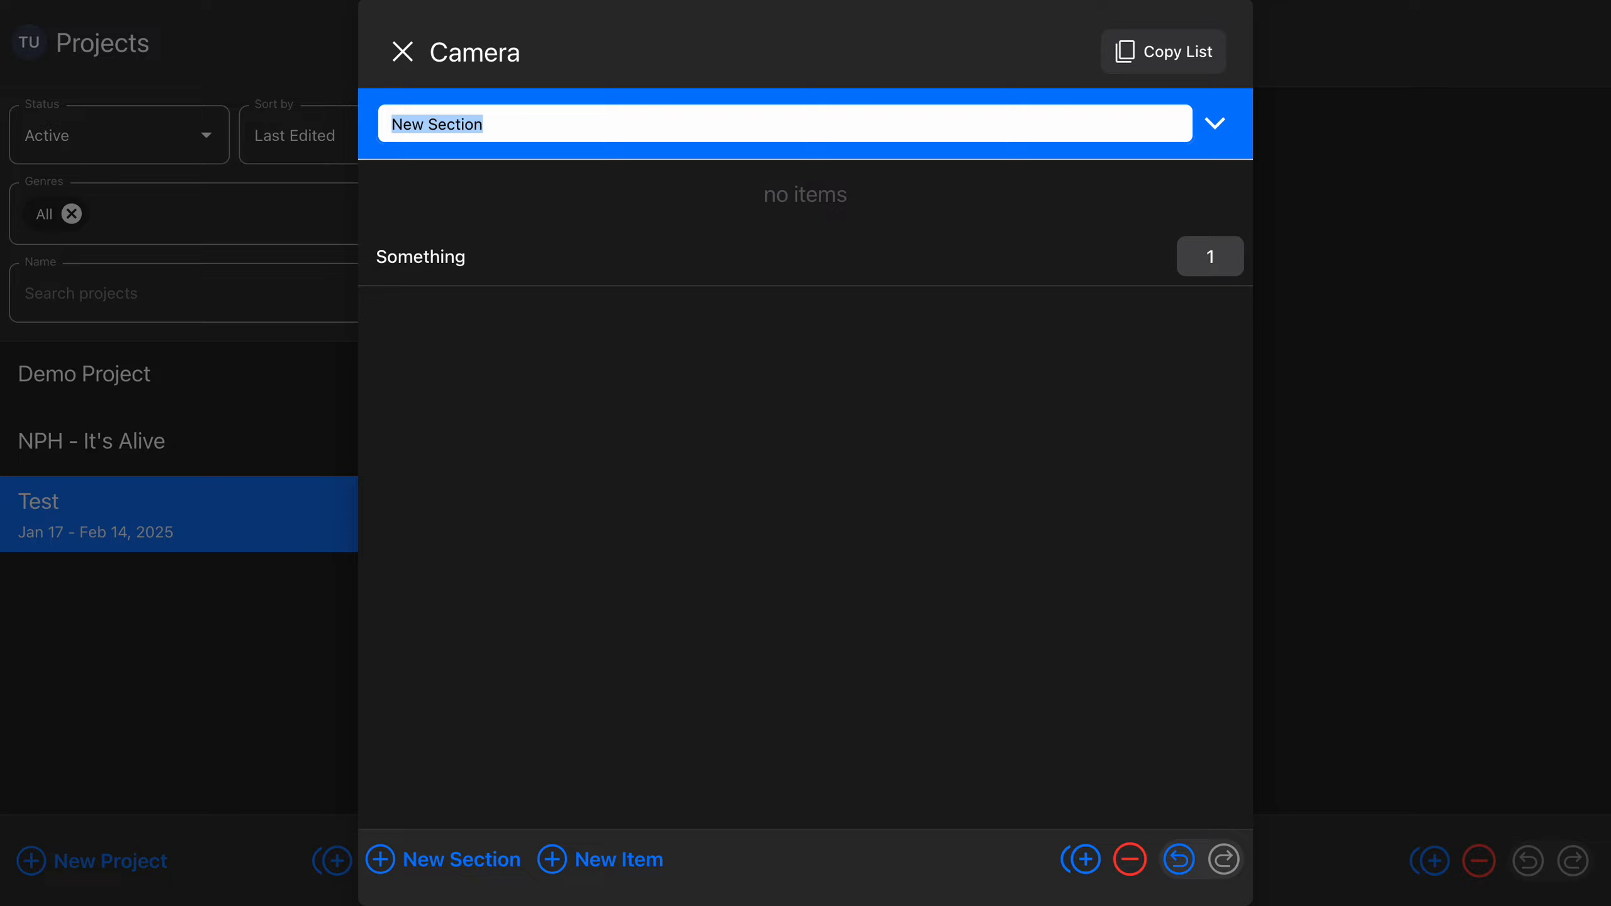
pyautogui.press('Return')
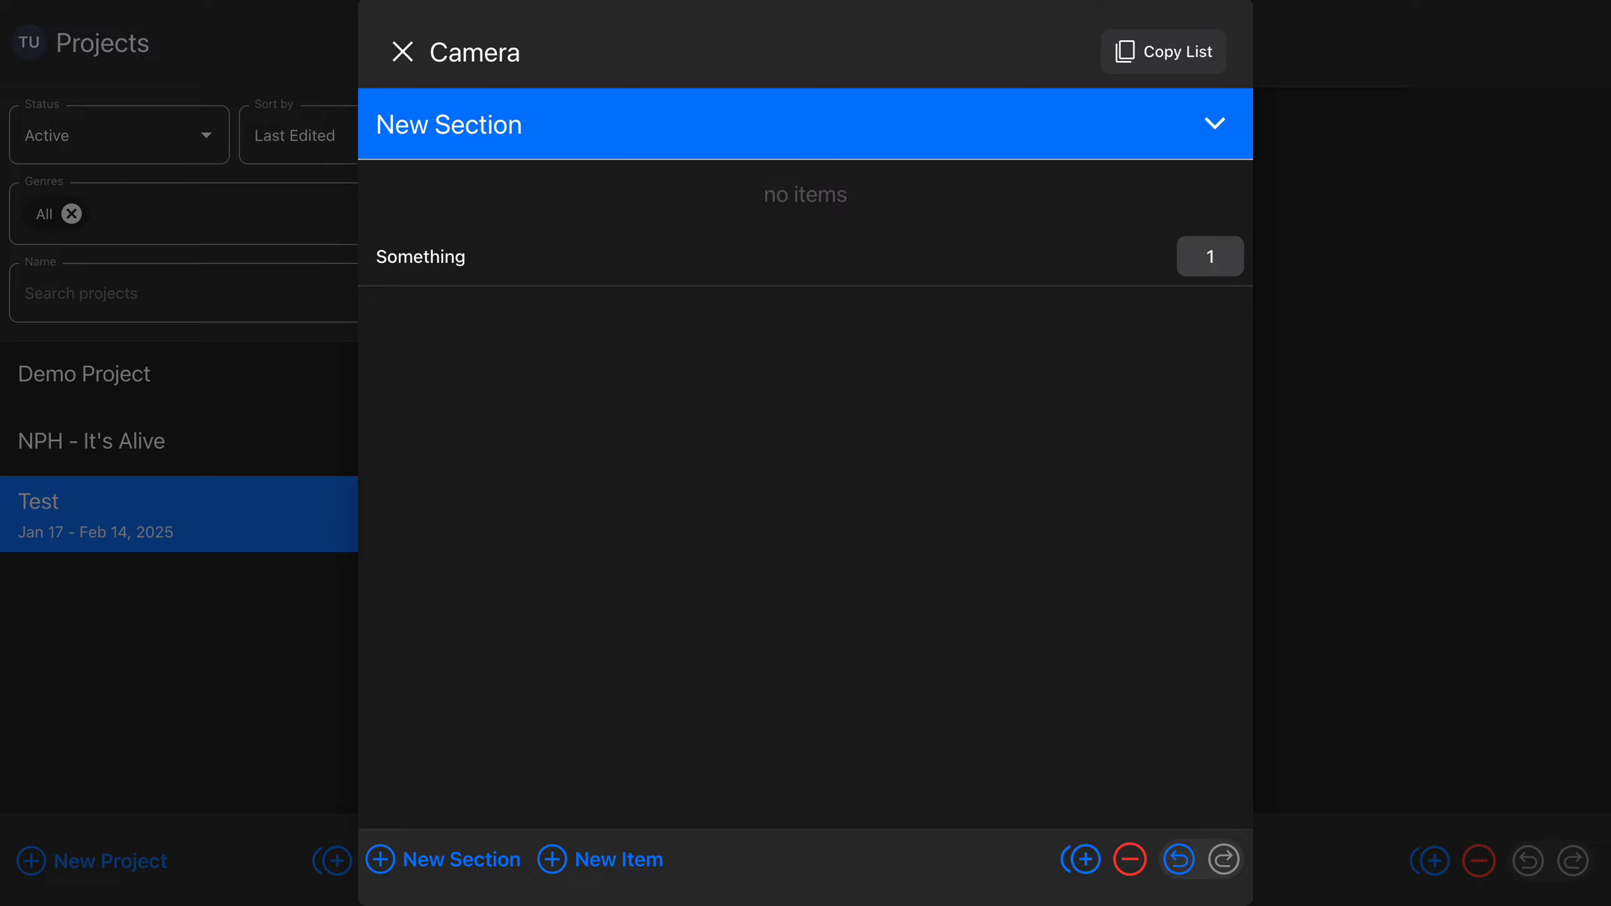
pyautogui.press('Escape')
pyautogui.click(761, 256)
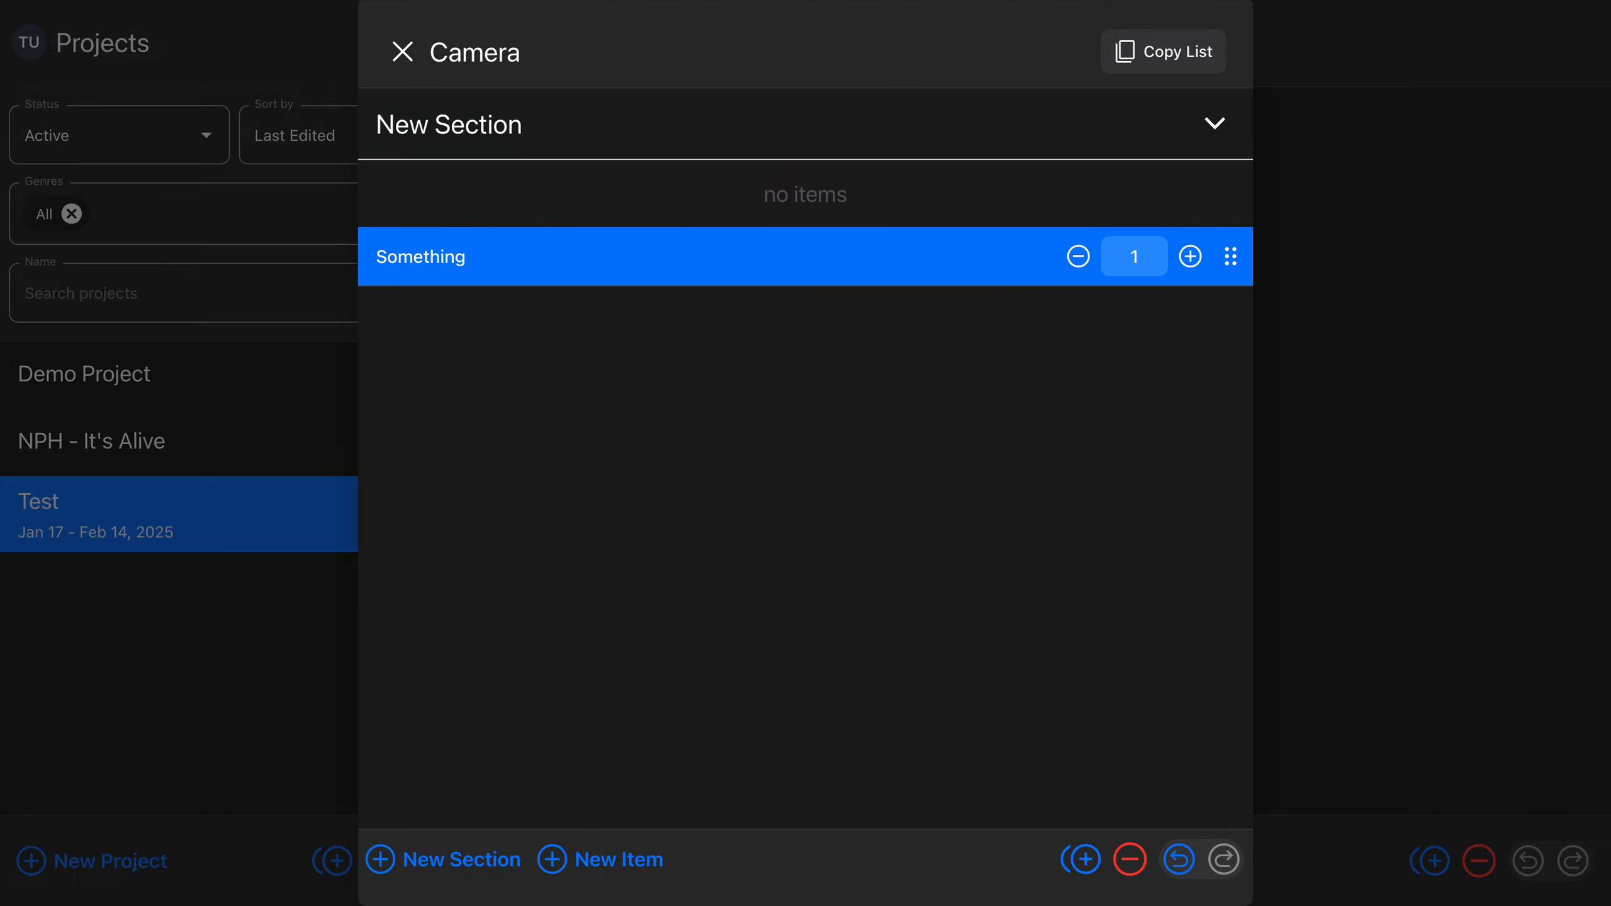
pyautogui.moveTo(1231, 256); pyautogui.dragTo(1230, 198)
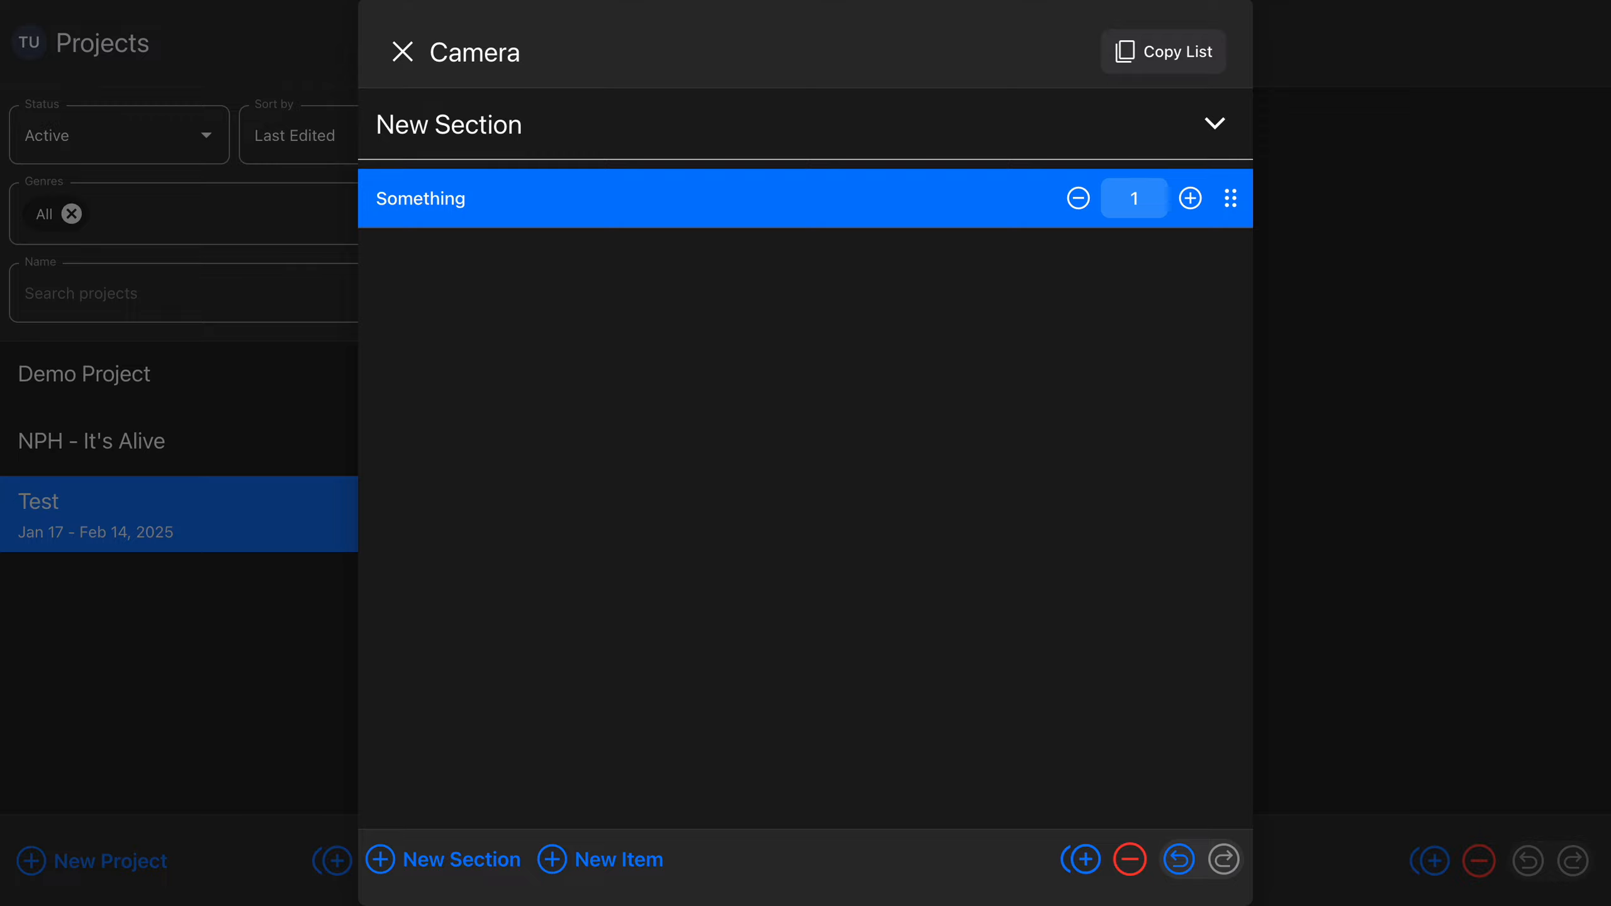
# Add four items with their default names below Something in the section
pyautogui.click(600, 860)
pyautogui.press('Return')
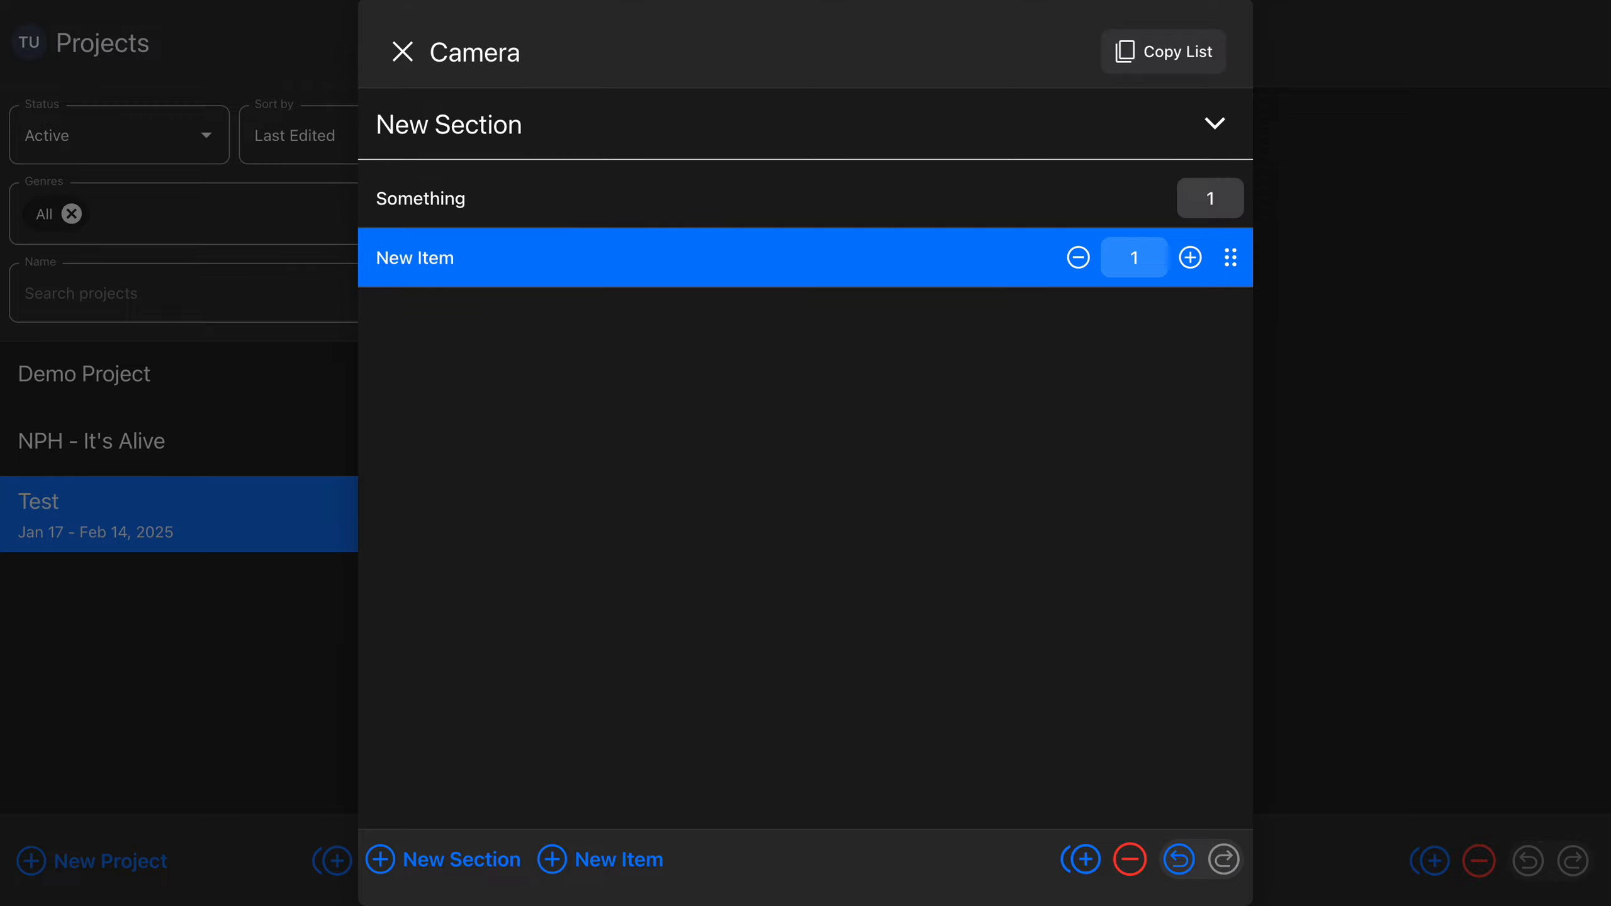
pyautogui.click(599, 859)
pyautogui.press('Return')
pyautogui.click(599, 859)
pyautogui.press('Return')
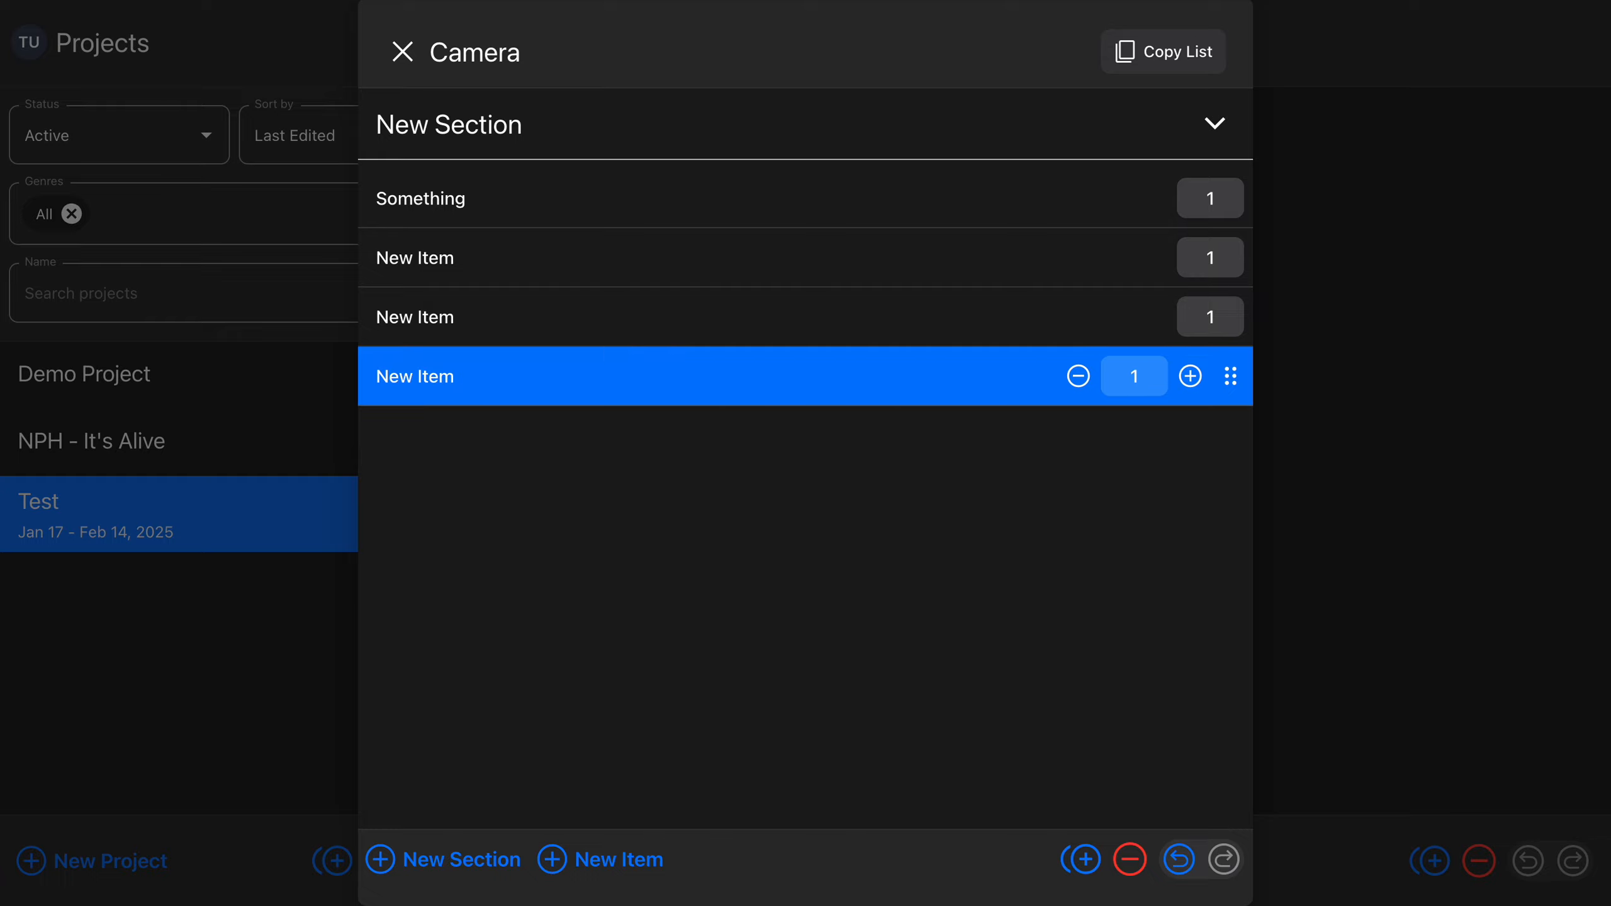
pyautogui.press('Return')
pyautogui.press('Return')
pyautogui.click(600, 859)
pyautogui.press('Return')
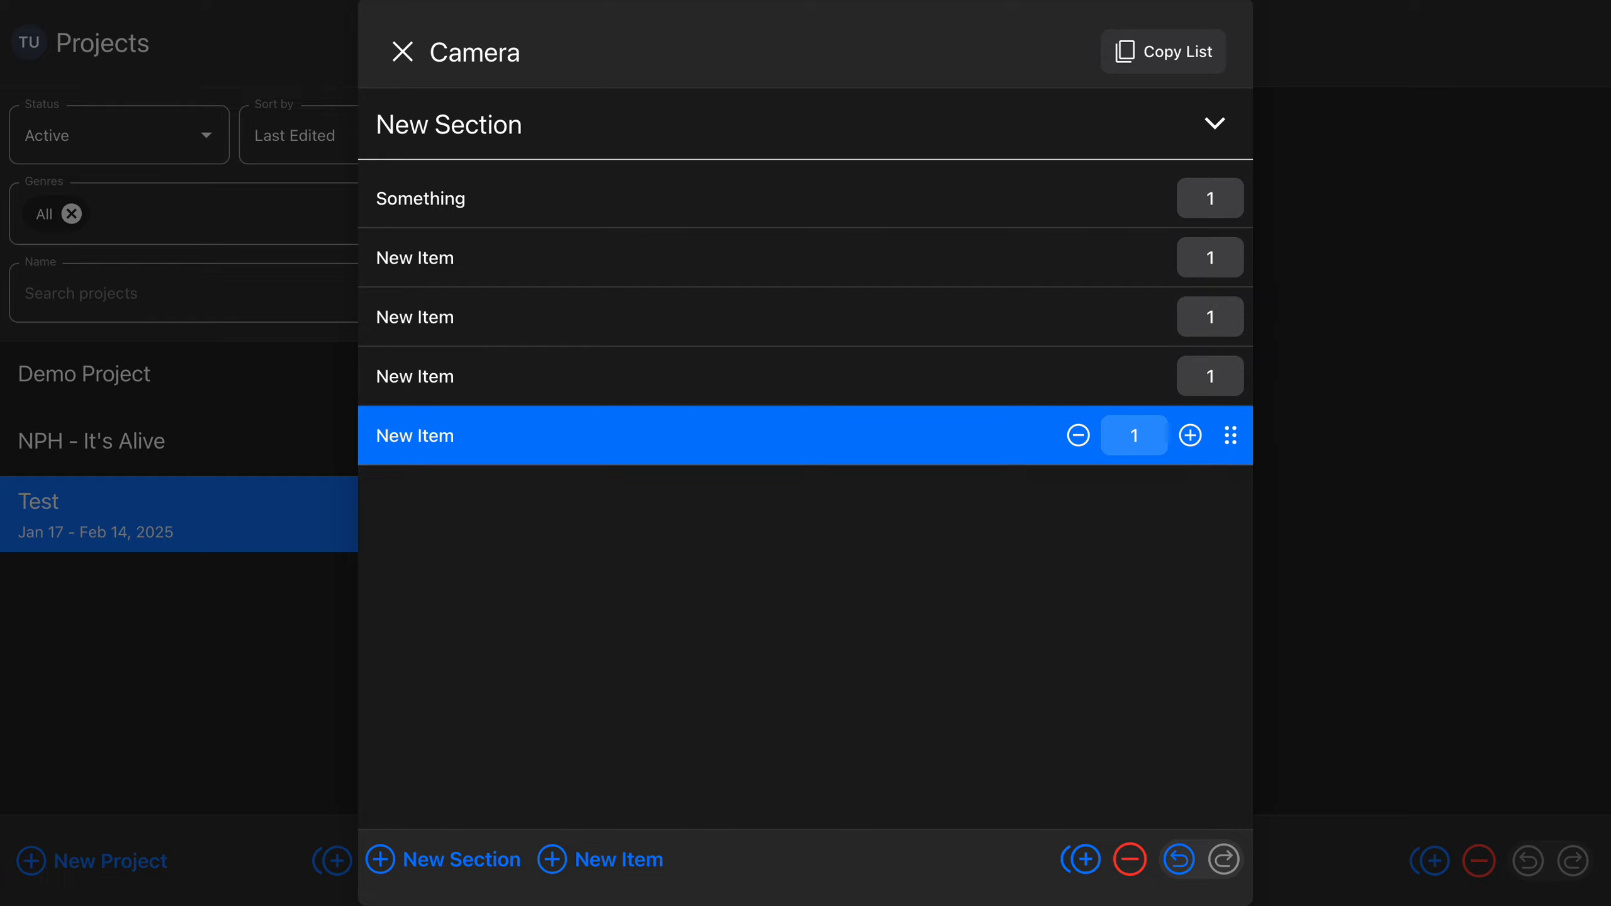
# Rename the fourth item of the section as "Edit"
pyautogui.press('Up')
pyautogui.press('Up')
pyautogui.press('Up')
pyautogui.press('Up')
pyautogui.press('Down')
pyautogui.press('Down')
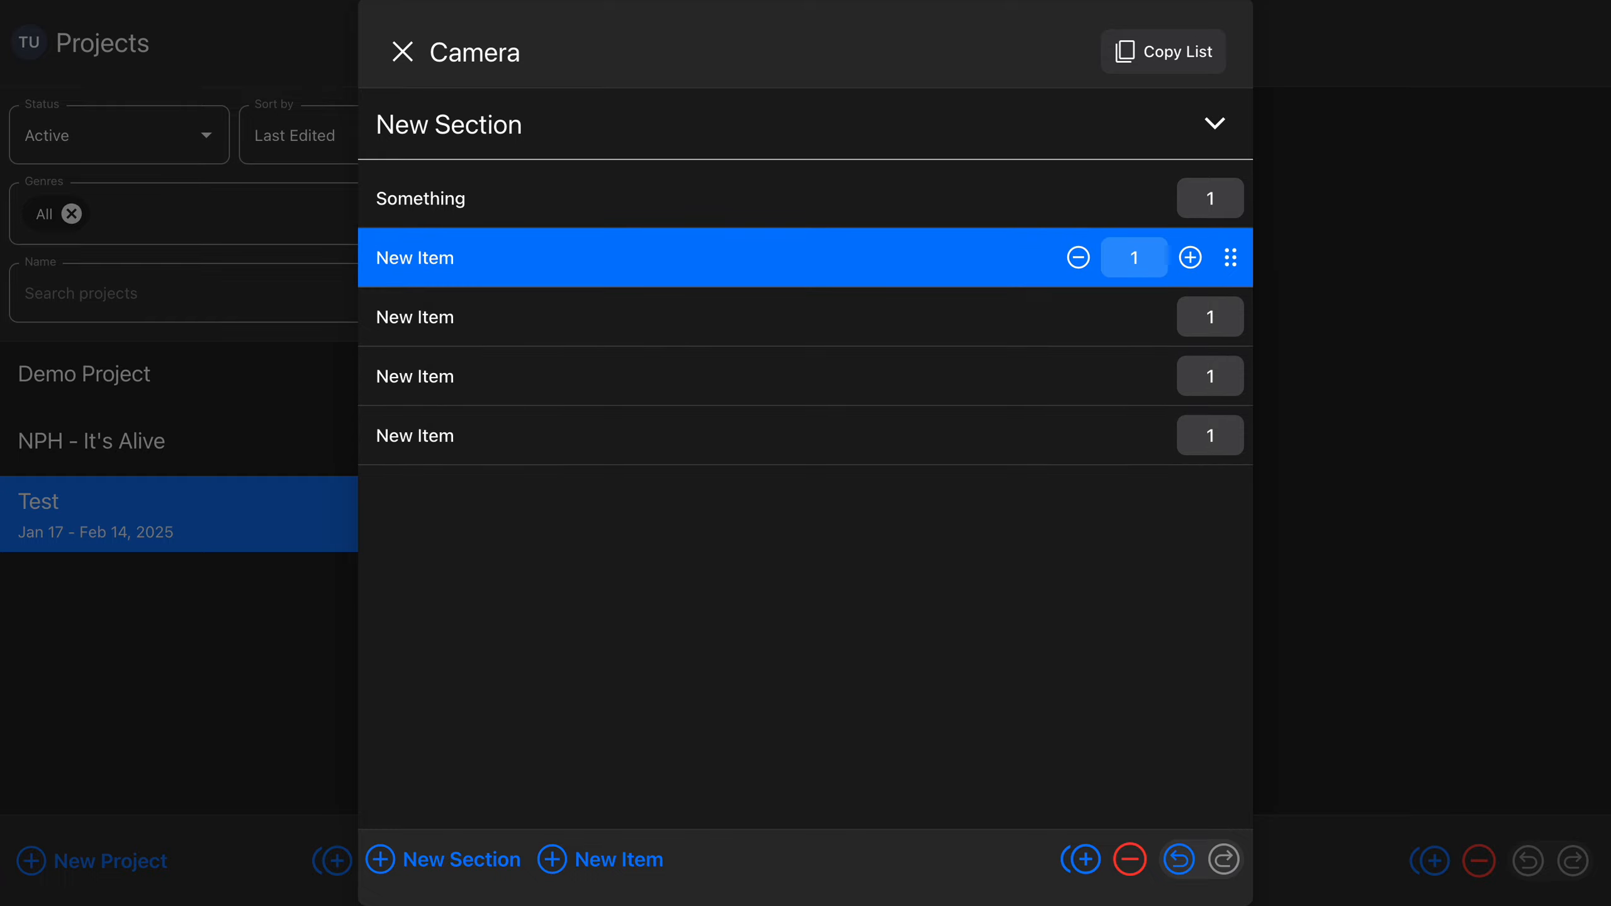
pyautogui.press('Down')
pyautogui.press('Return')
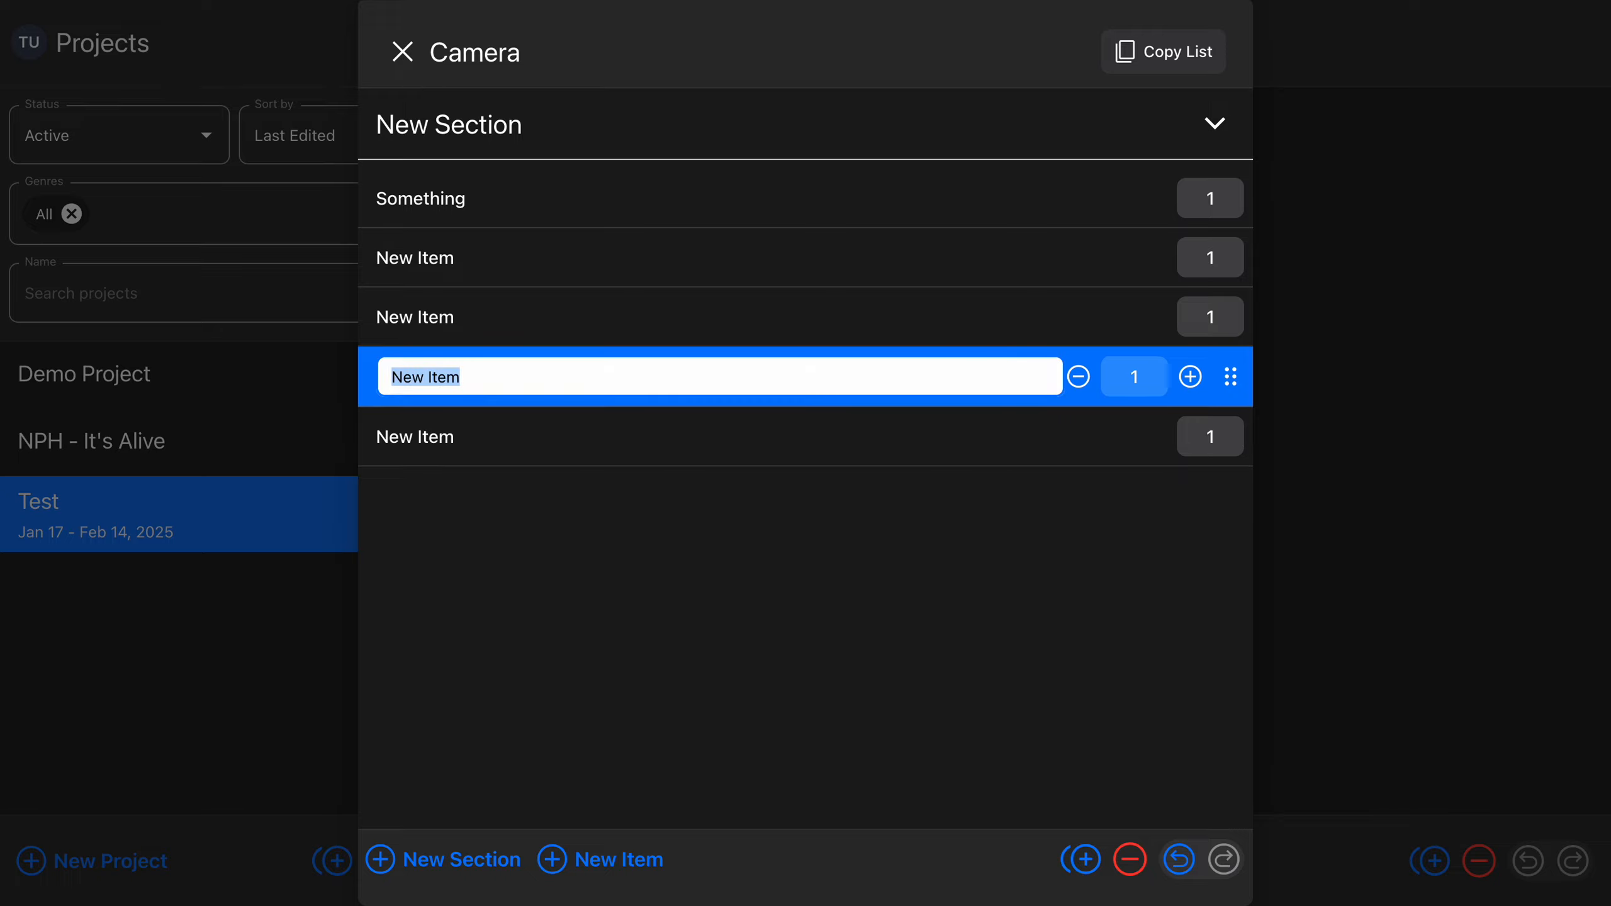
pyautogui.write('Edit')
pyautogui.press('Return')
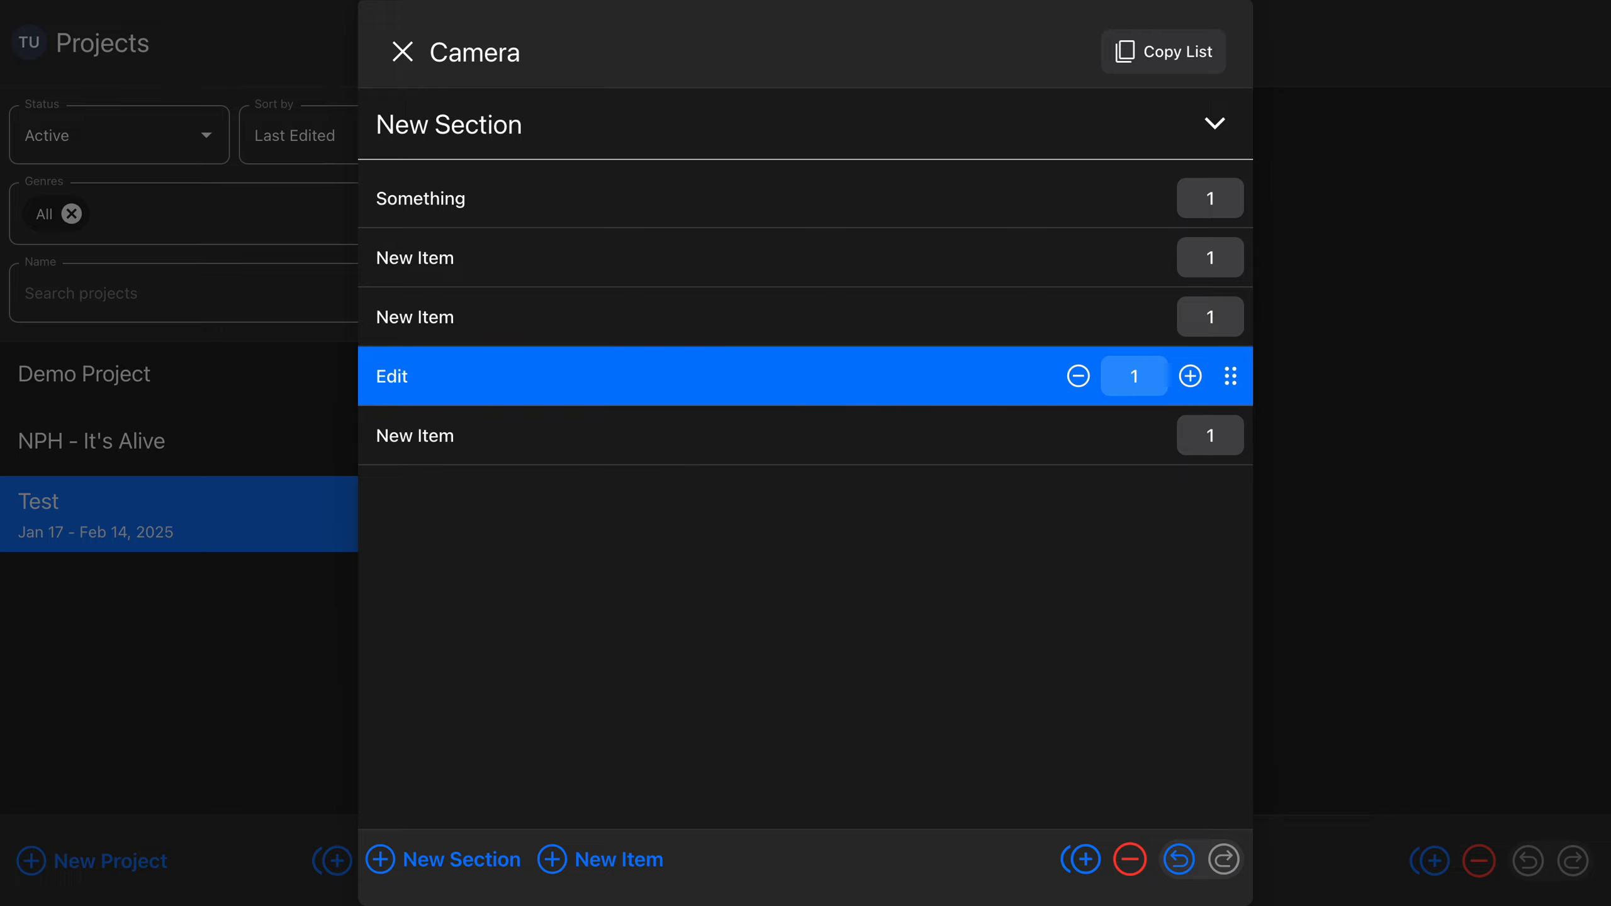
# Rename the item directly above Edit as "Stuff"
pyautogui.press('Up')
pyautogui.press('Return')
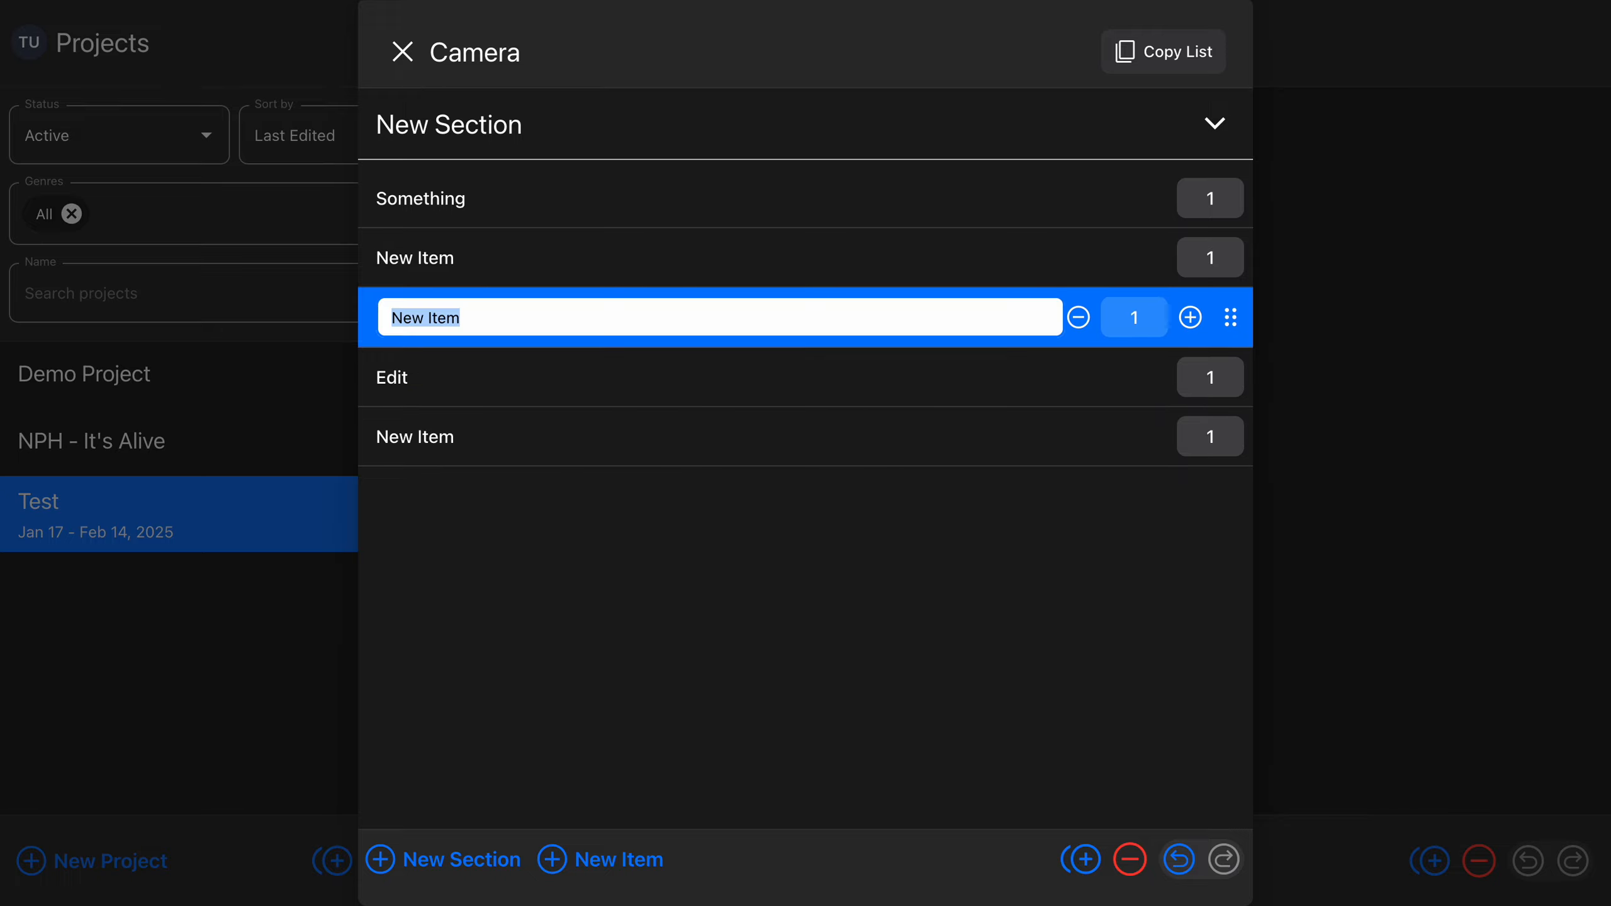
pyautogui.write('Stuff')
pyautogui.press('Return')
# Move the Edit item up to the first place in its section
pyautogui.press('Up')
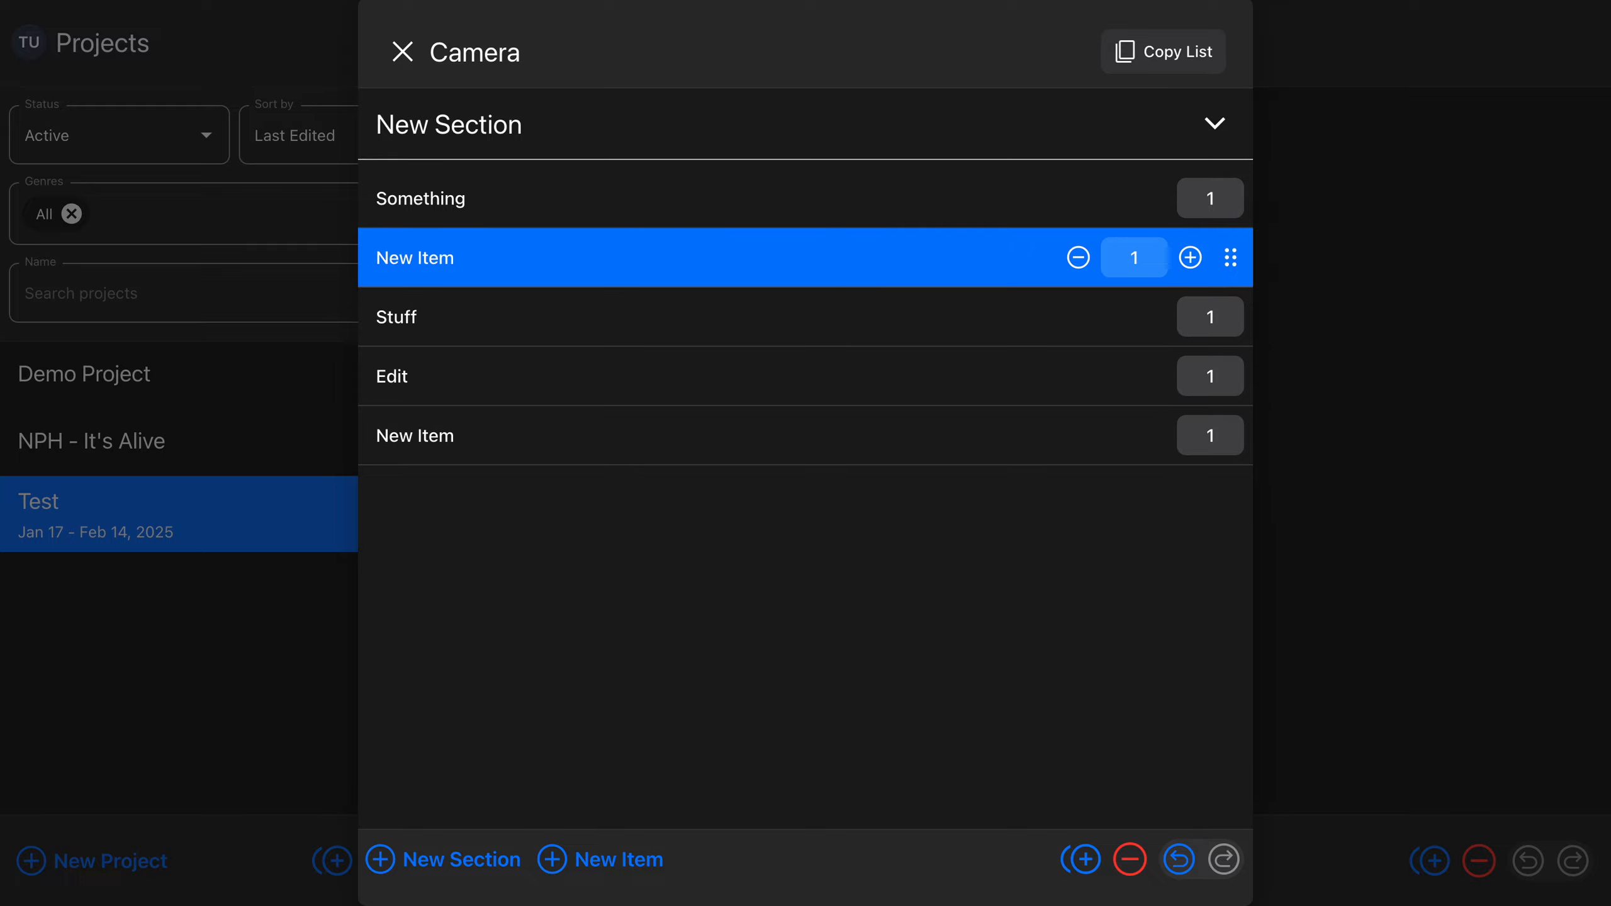
pyautogui.press('Down')
pyautogui.press('Down')
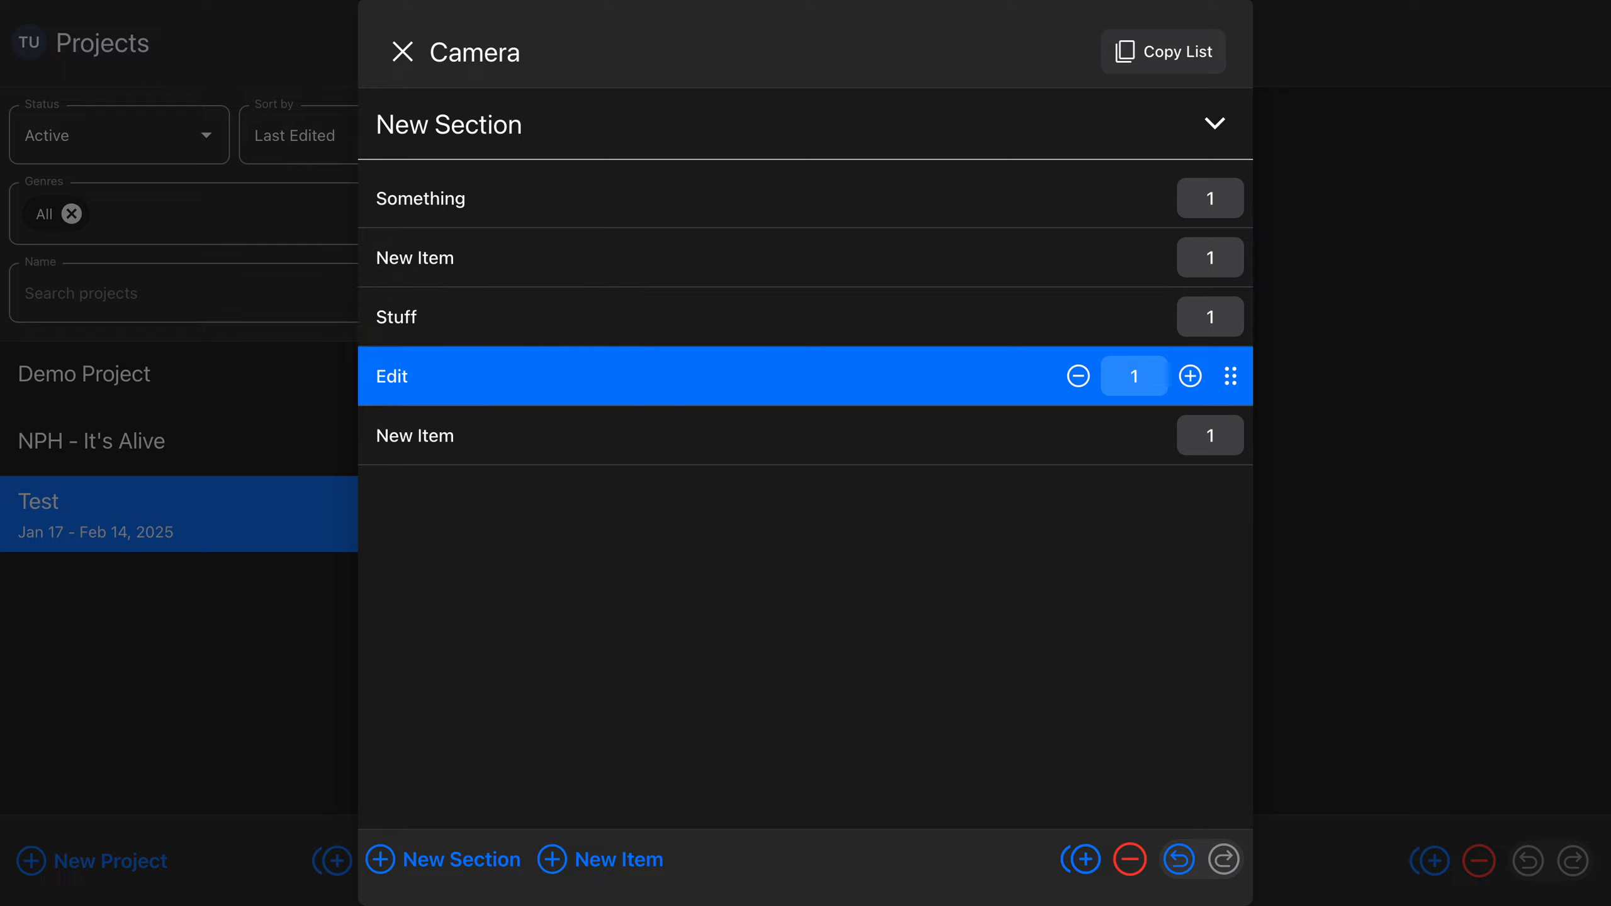
pyautogui.hotkey('alt', 'Up')
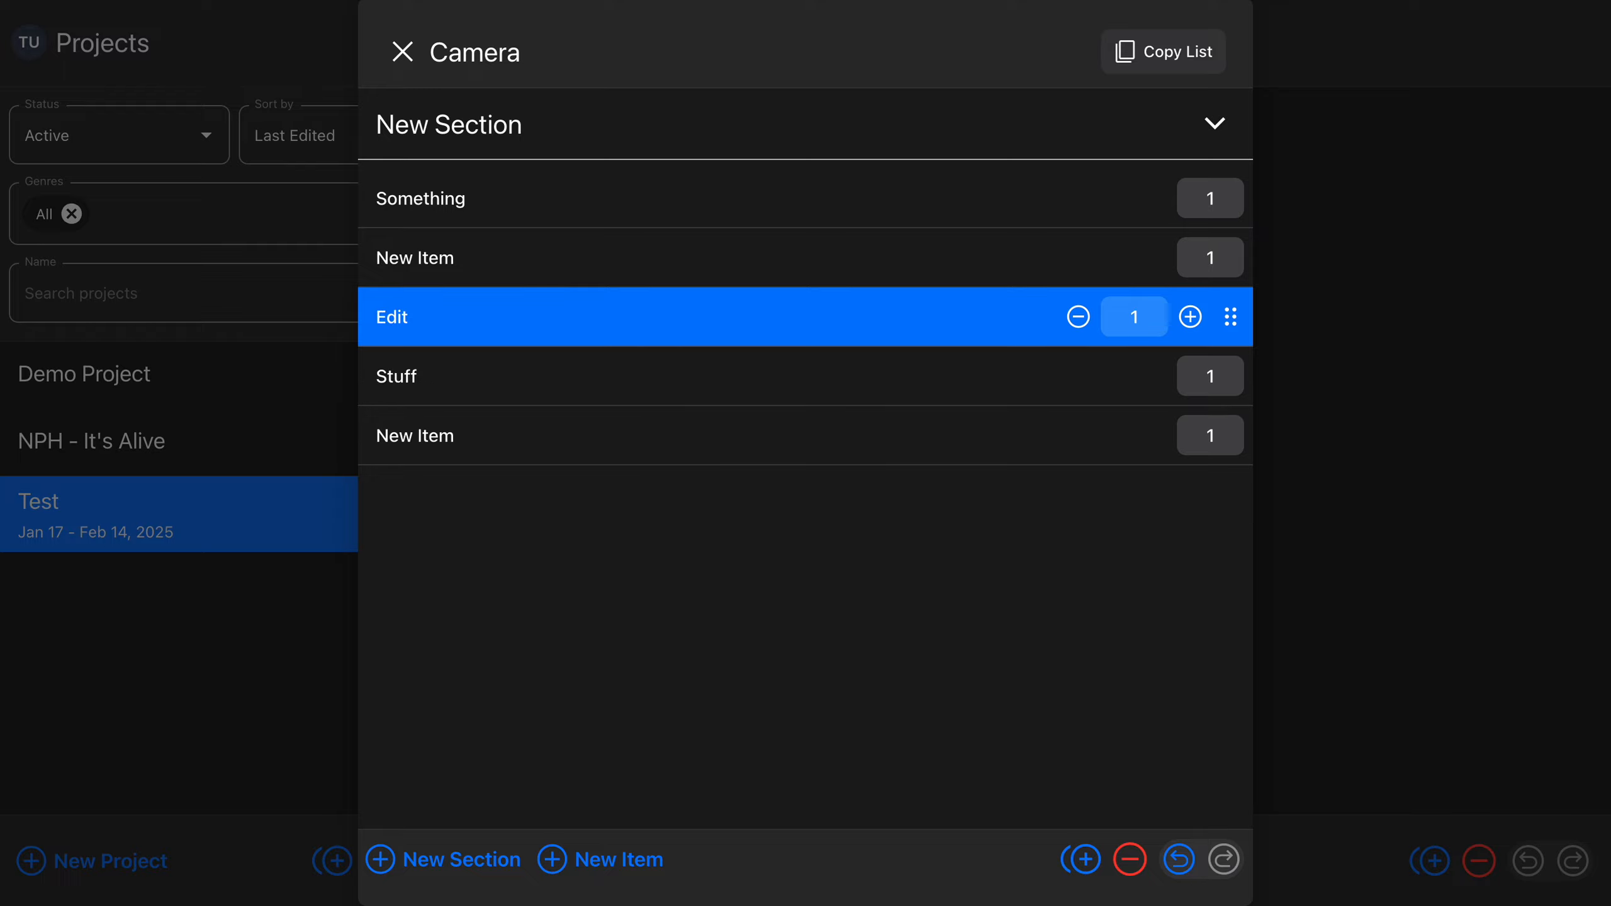
pyautogui.hotkey('alt', 'Up')
pyautogui.hotkey('alt', 'Up')
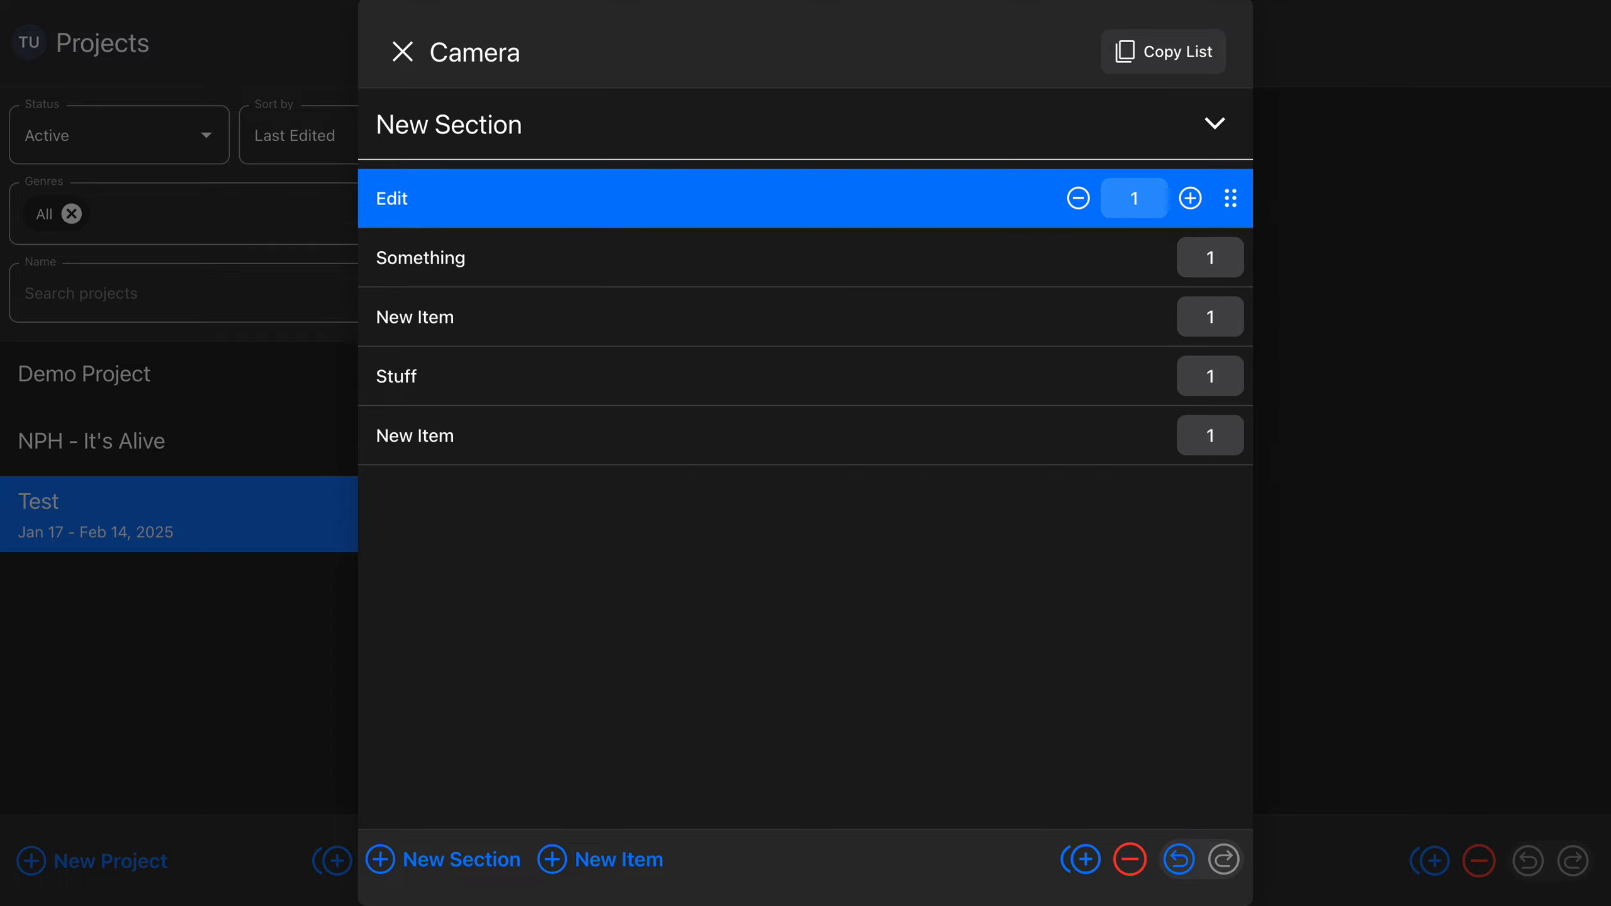
# Create a second section with its default name below the existing items
pyautogui.press('Up')
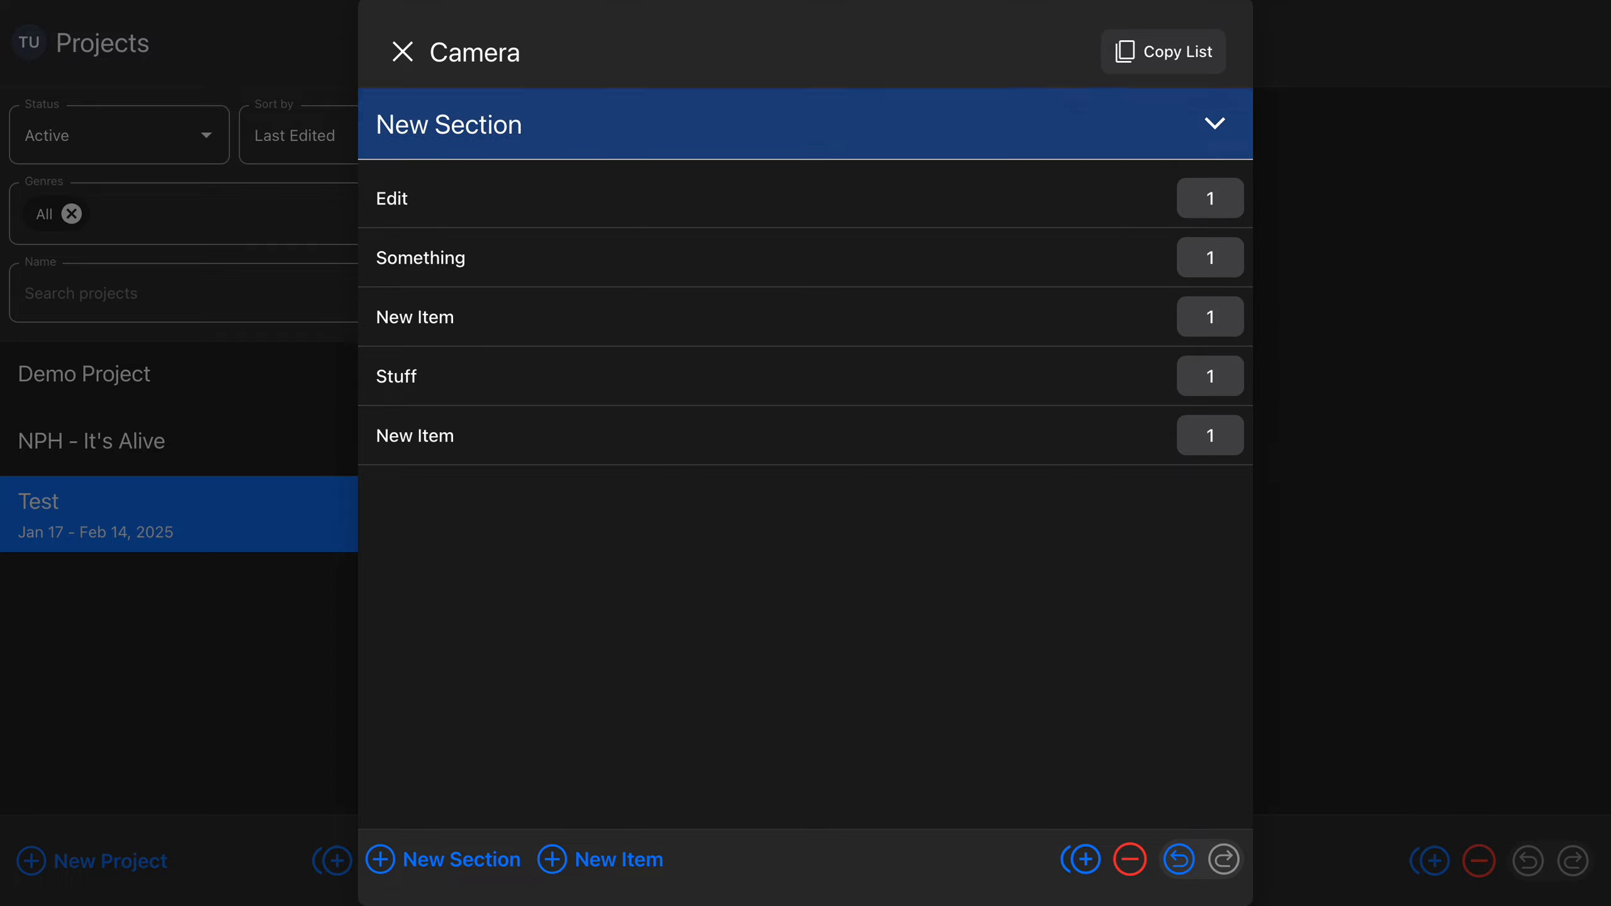
pyautogui.press('Return')
pyautogui.press('Right')
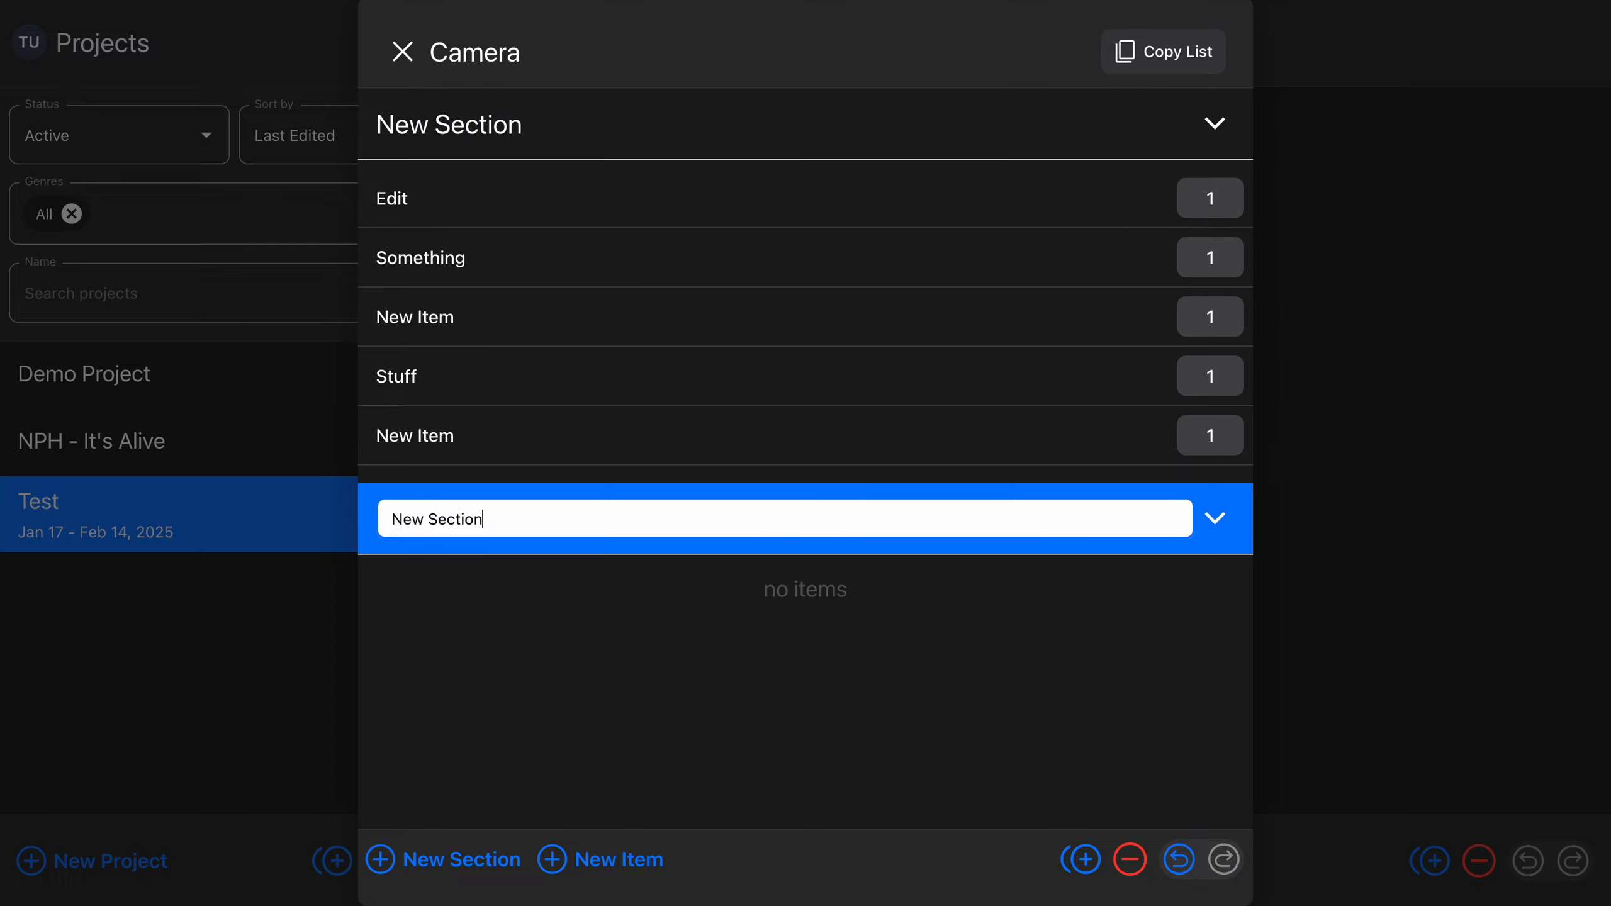
pyautogui.press('Return')
# Move both New Item entries from the first section down into the second section
pyautogui.press('Up')
pyautogui.hotkey('alt', 'Down')
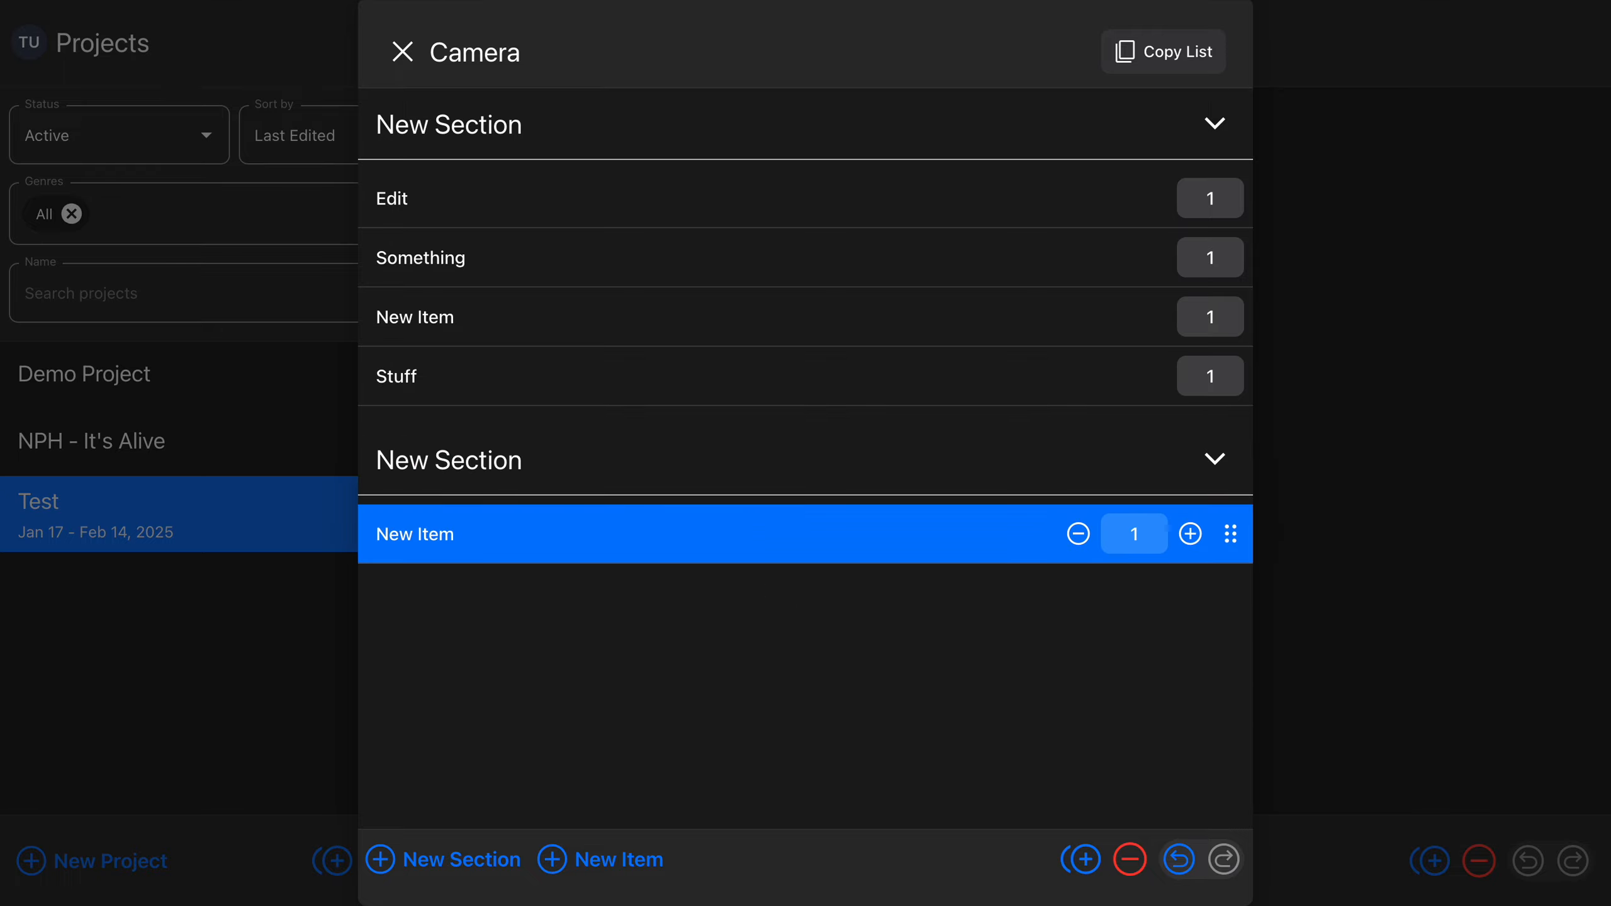
pyautogui.press('Up')
pyautogui.press('Up')
pyautogui.press('Up')
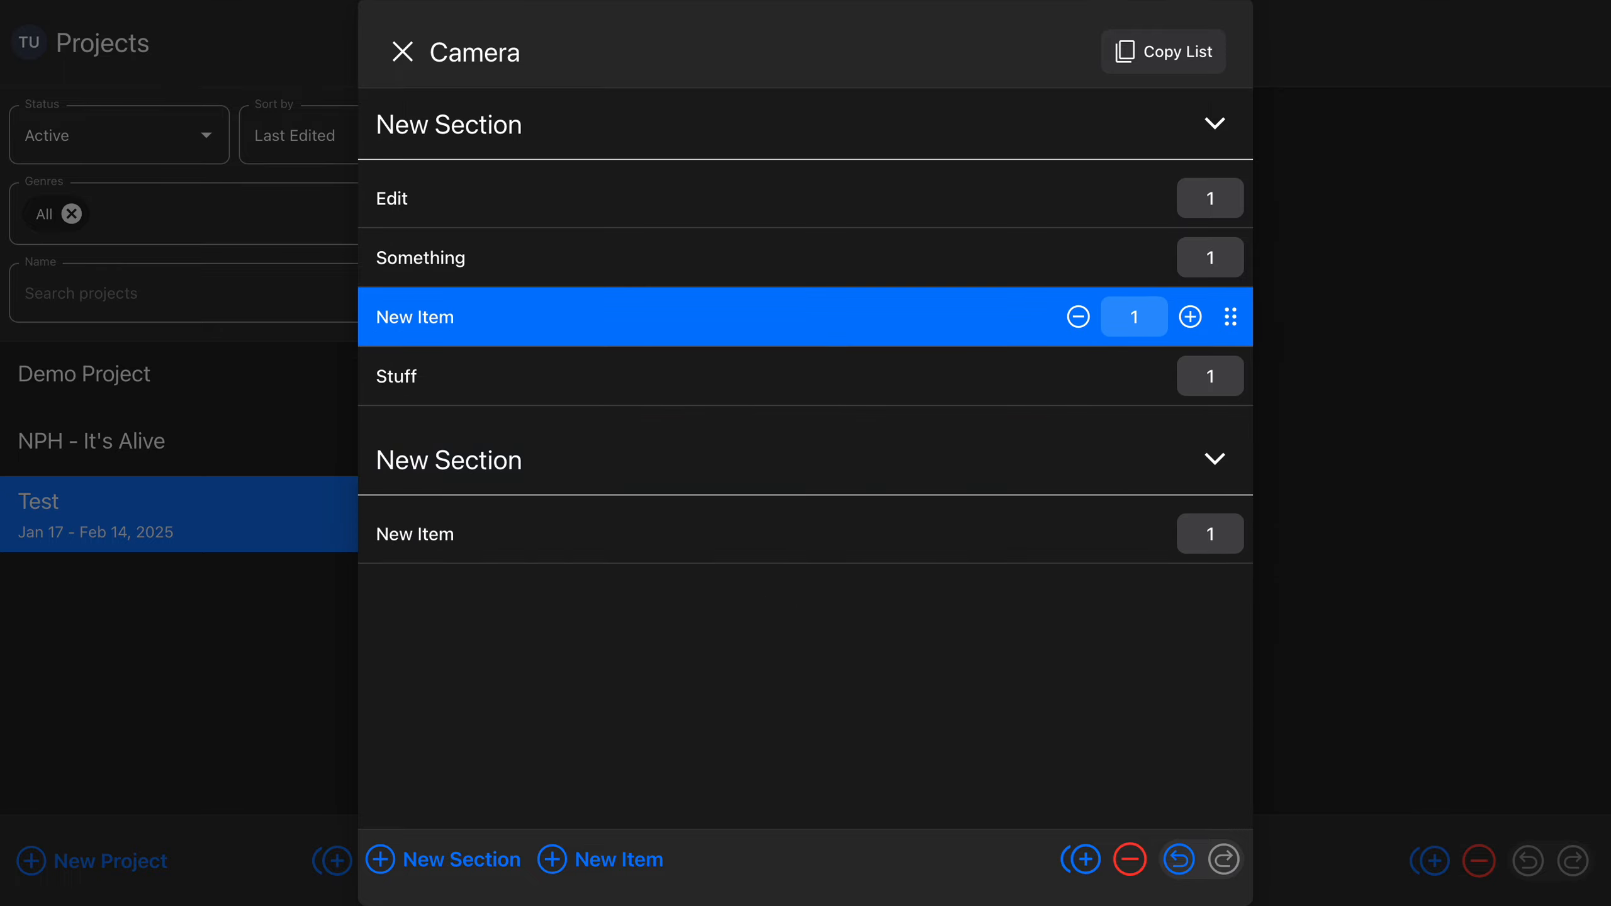
pyautogui.hotkey('alt', 'Down')
pyautogui.hotkey('alt', 'Down')
pyautogui.hotkey('alt', 'Down')
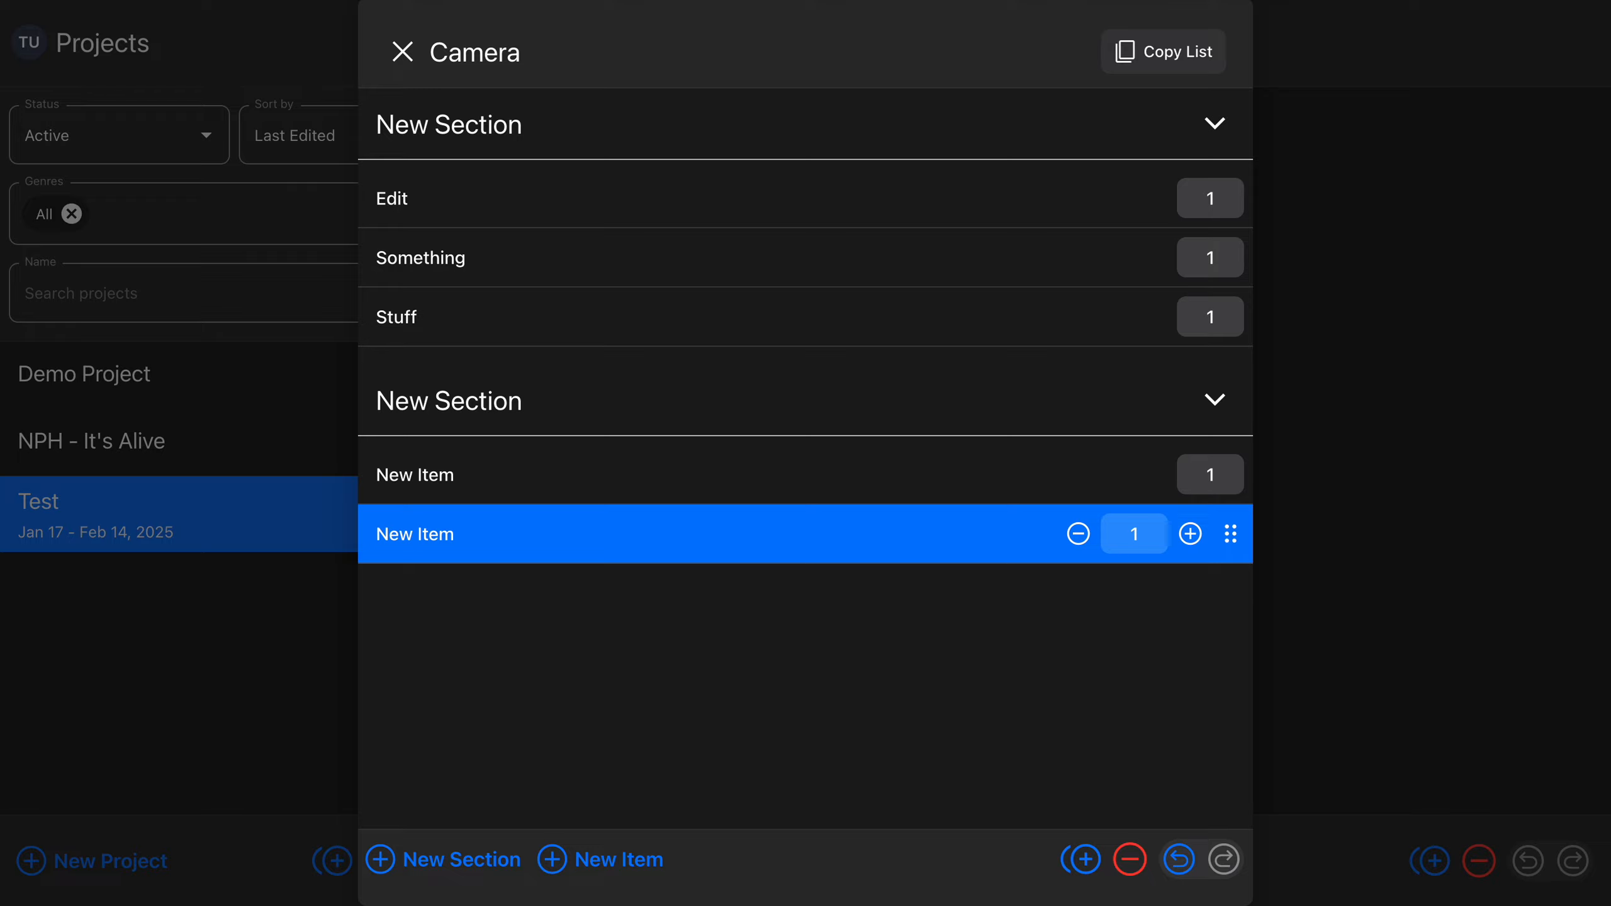
# Set the Stuff item's quantity to 56 after trying 378 and single-unit decreases and increases, and issue a copy command
pyautogui.press('Up')
pyautogui.press('Up')
pyautogui.press('Up')
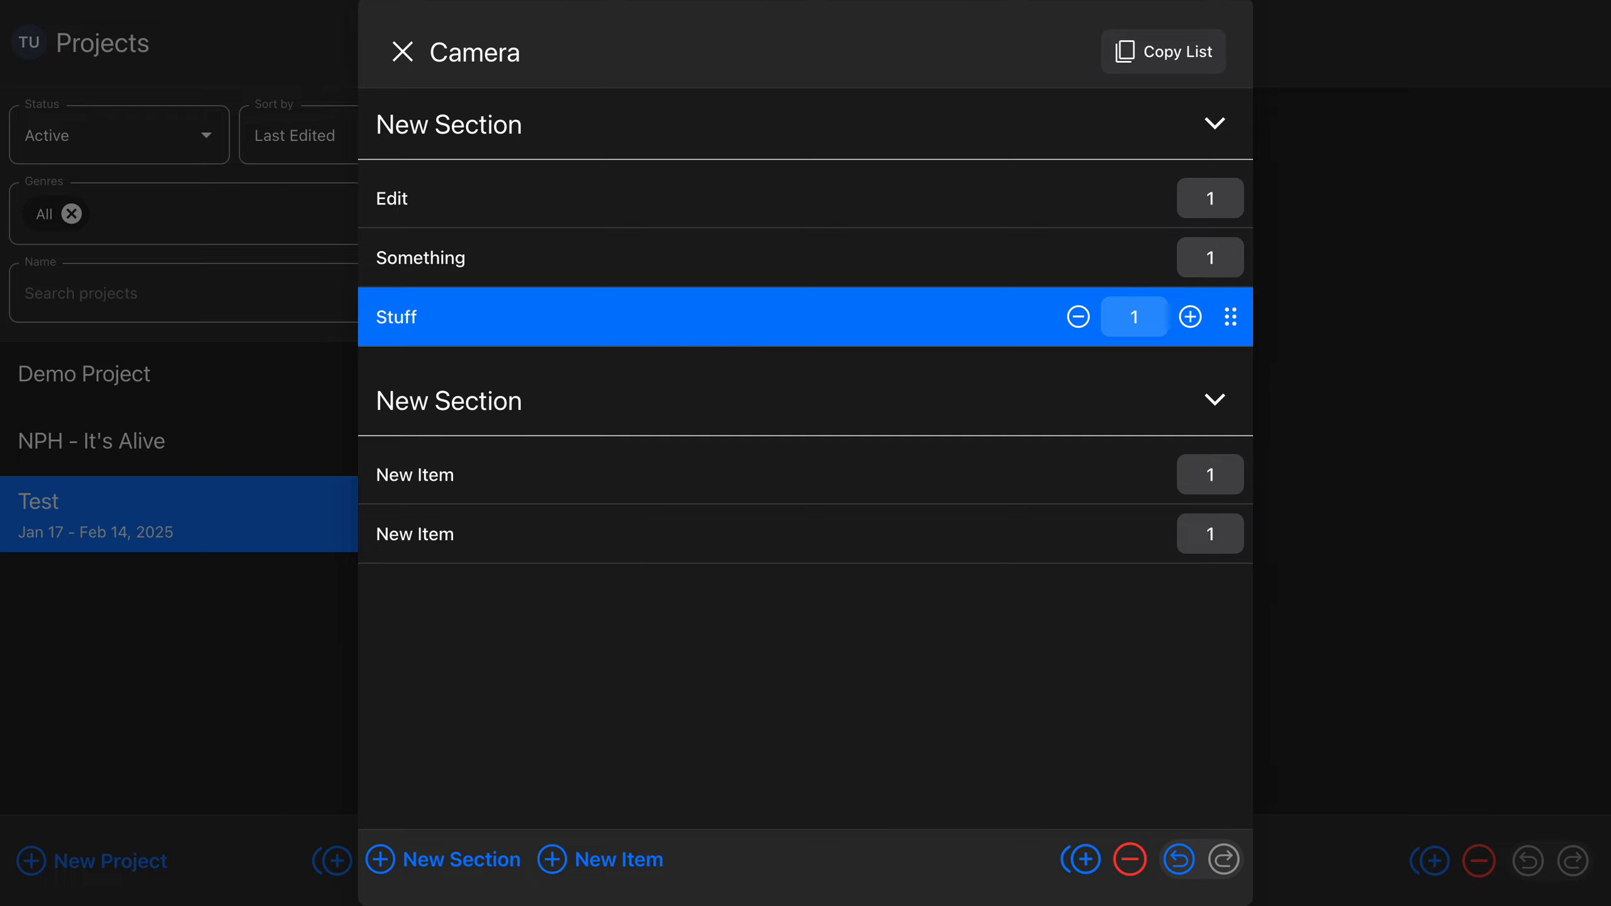
pyautogui.press('3')
pyautogui.press('7')
pyautogui.press('8')
pyautogui.press('-')
pyautogui.press('-')
pyautogui.press('-')
pyautogui.press('-')
pyautogui.press('-')
pyautogui.press('-')
pyautogui.press('+')
pyautogui.press('+')
pyautogui.press('+')
pyautogui.press('+')
pyautogui.press('+')
pyautogui.press('+')
pyautogui.press('+')
pyautogui.write('56')
pyautogui.press('super+c')
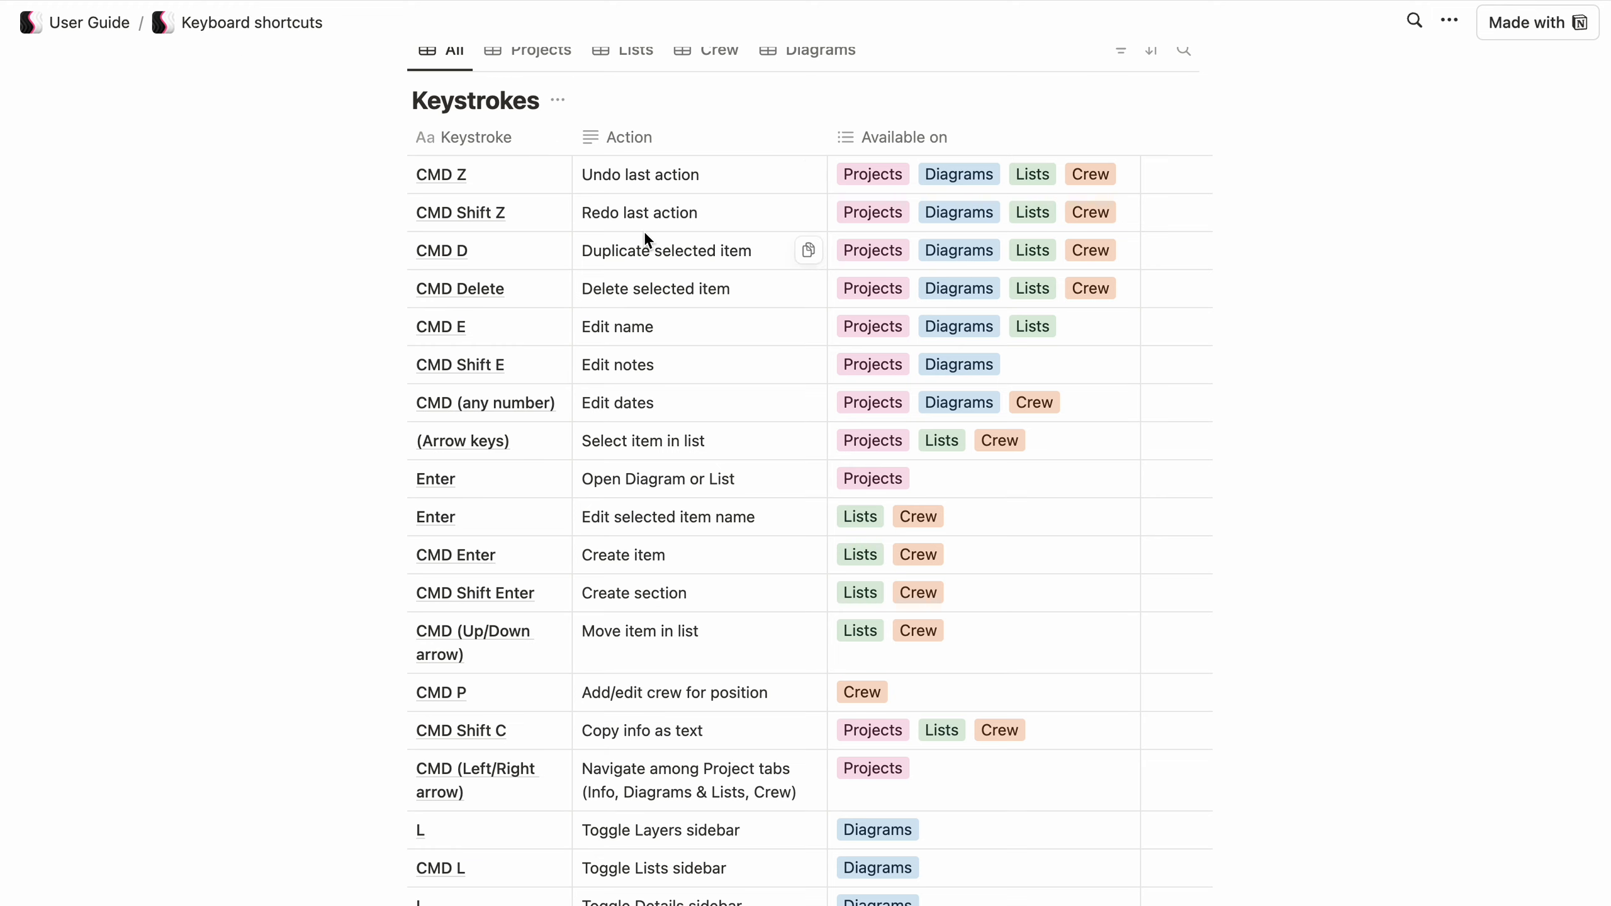
# Return from the Keyboard shortcuts page to the main User Guide page in the online documentation
pyautogui.scroll(3, 645, 235)
pyautogui.scroll(5, 646, 234)
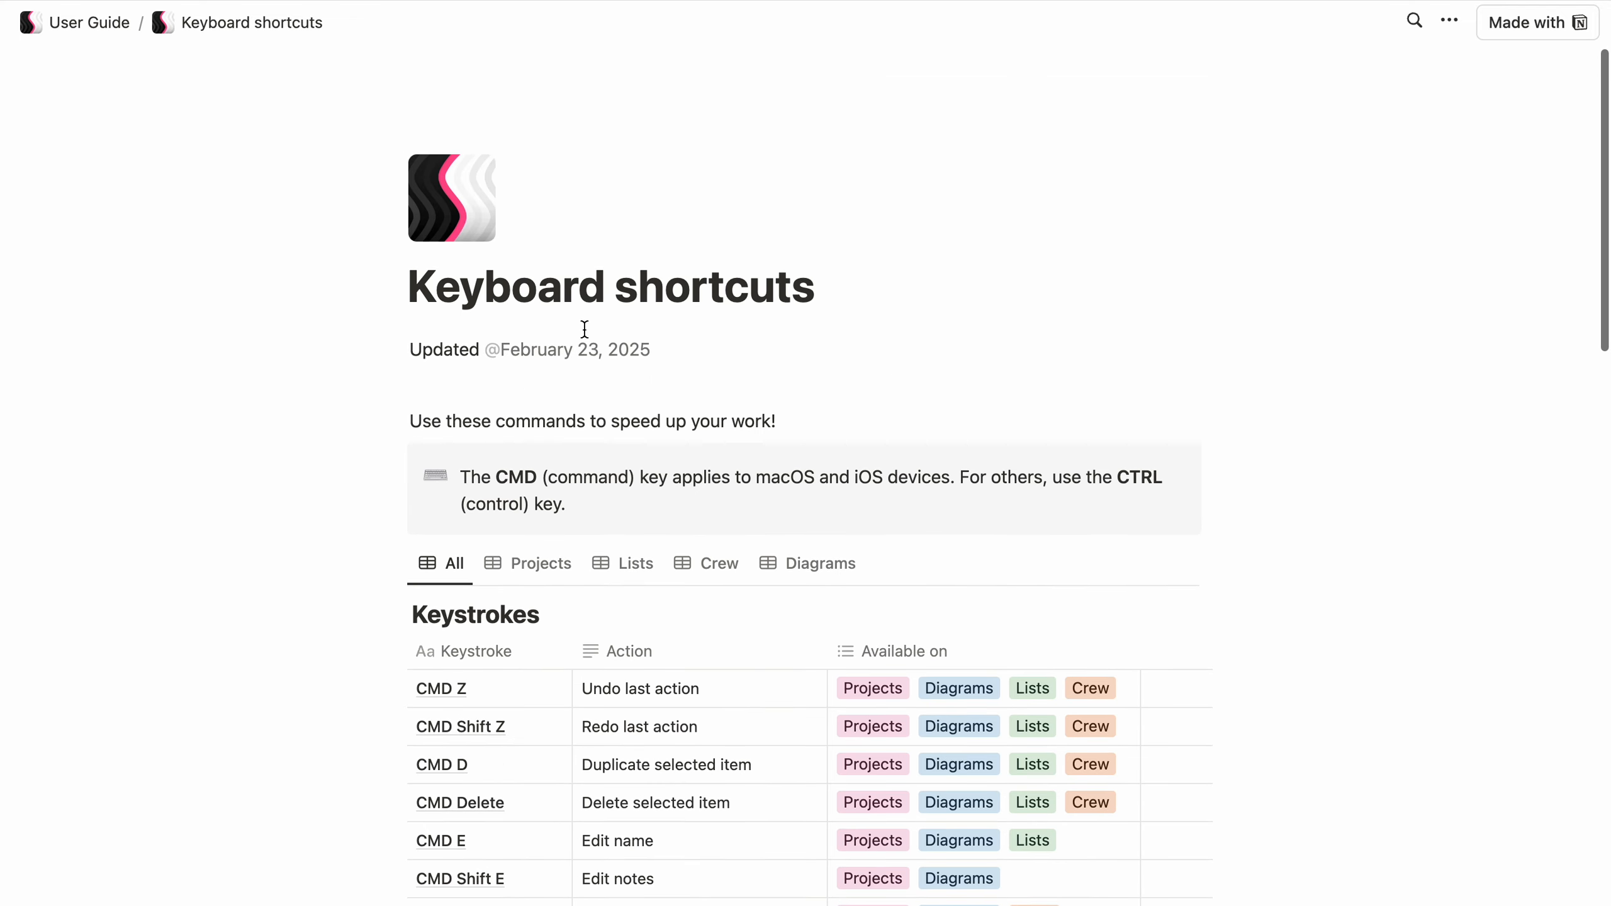
pyautogui.click(78, 28)
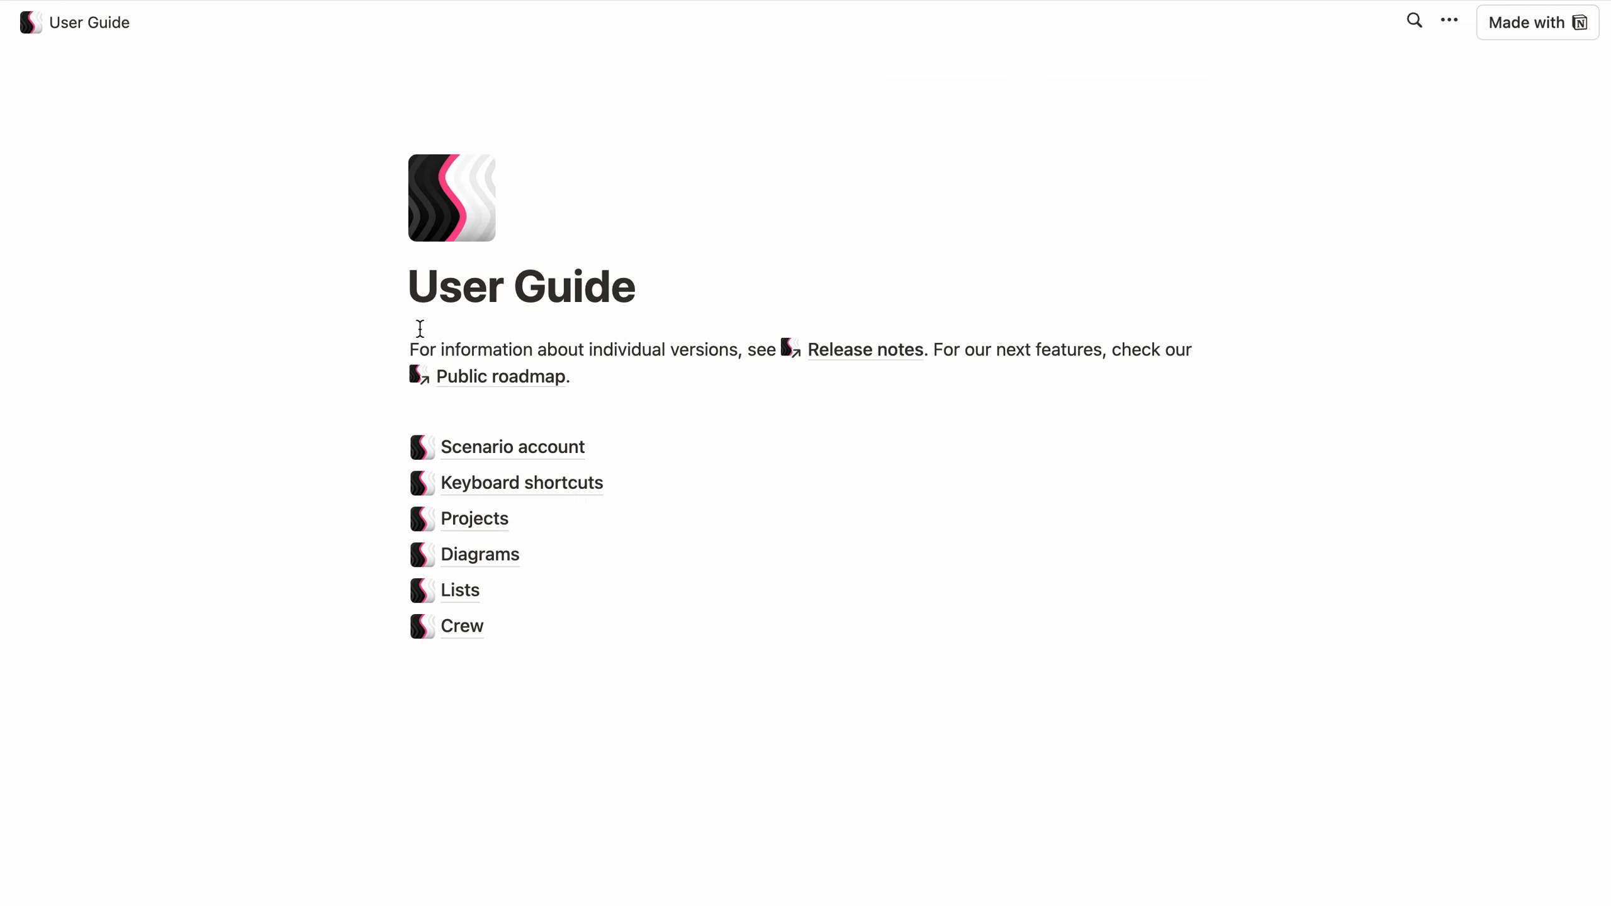
# Open the Keyboard shortcuts page of the User Guide and look through its Keystrokes table
pyautogui.click(493, 487)
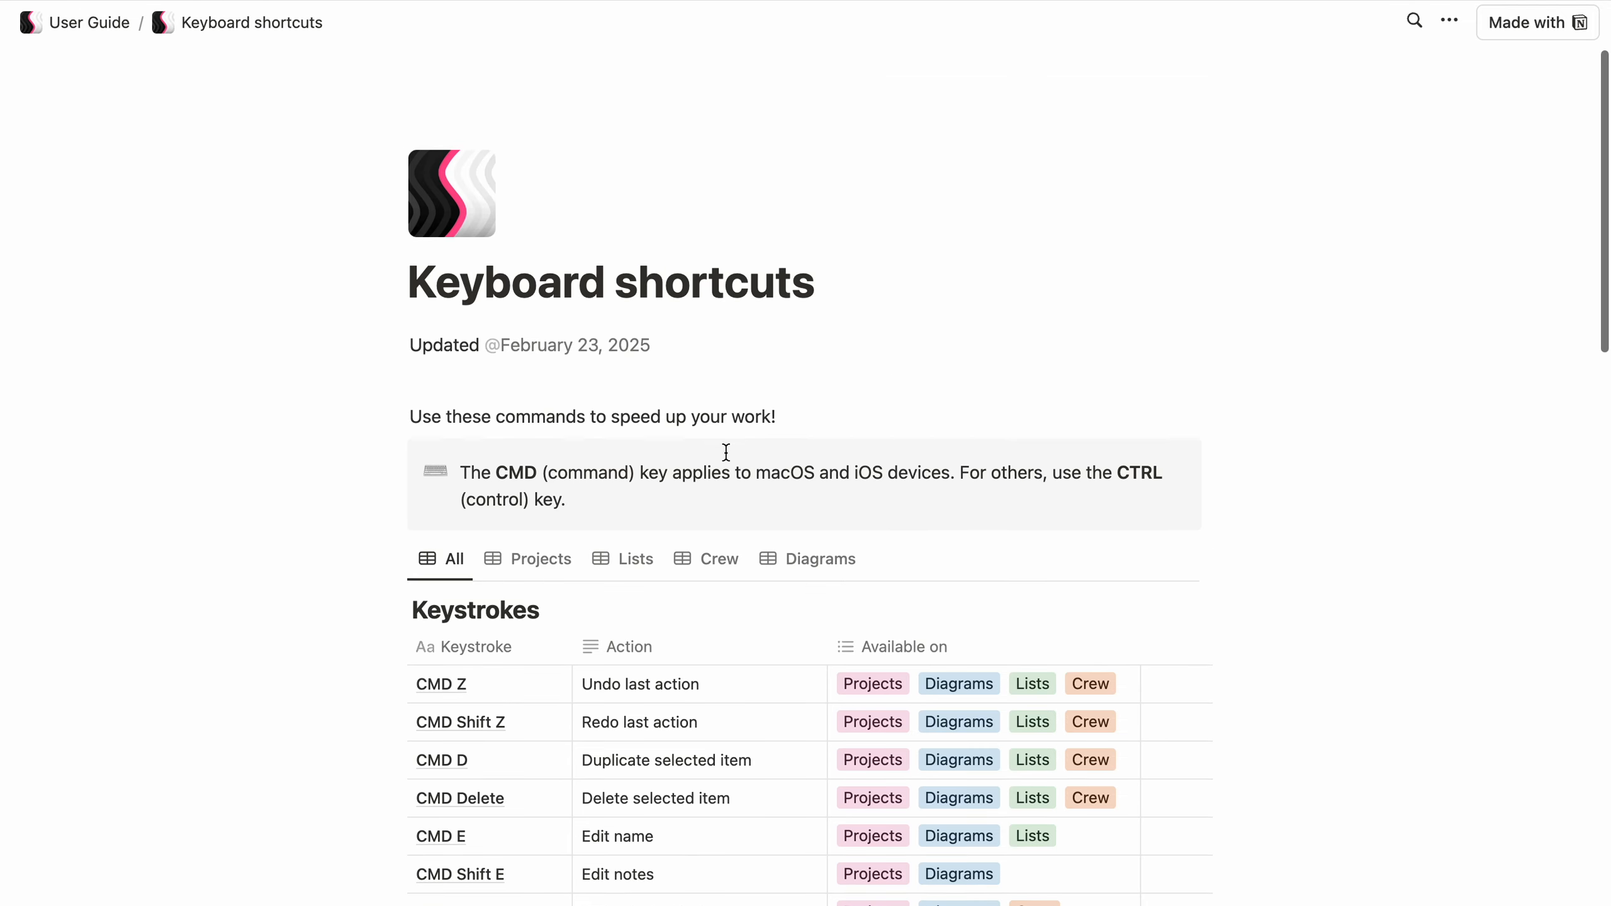
pyautogui.scroll(-5, 729, 454)
pyautogui.scroll(-3, 739, 469)
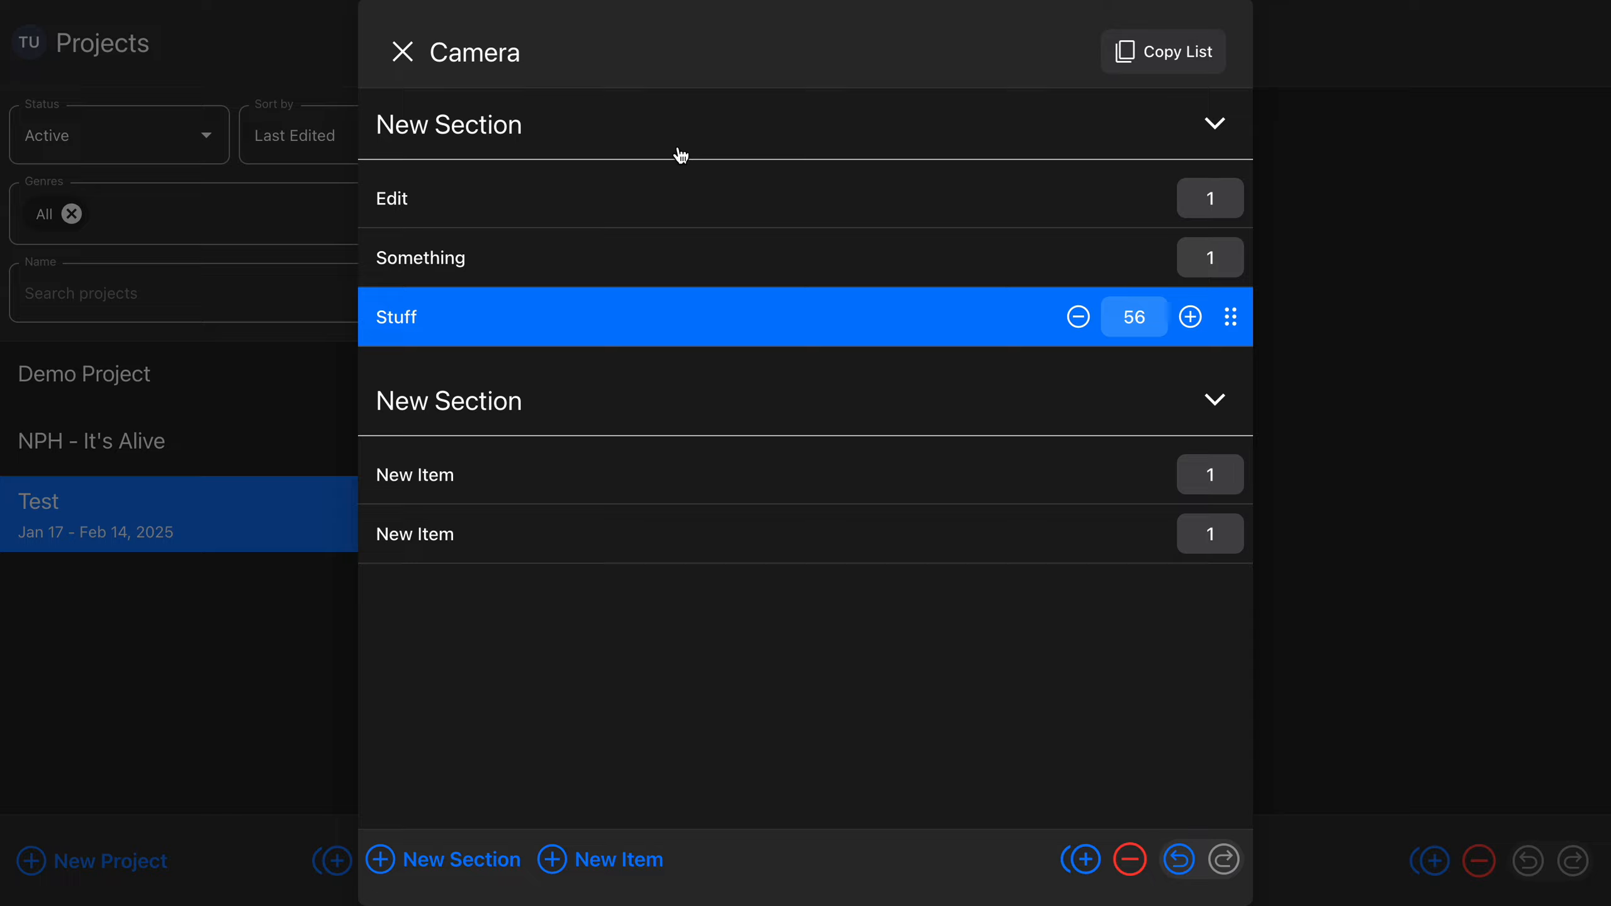
# Switch back to the Camera list and undo the recent quantity changes on the Stuff item one after another
pyautogui.press('super+z')
pyautogui.press('super+z')
pyautogui.press('super+z')
pyautogui.press('super+z')
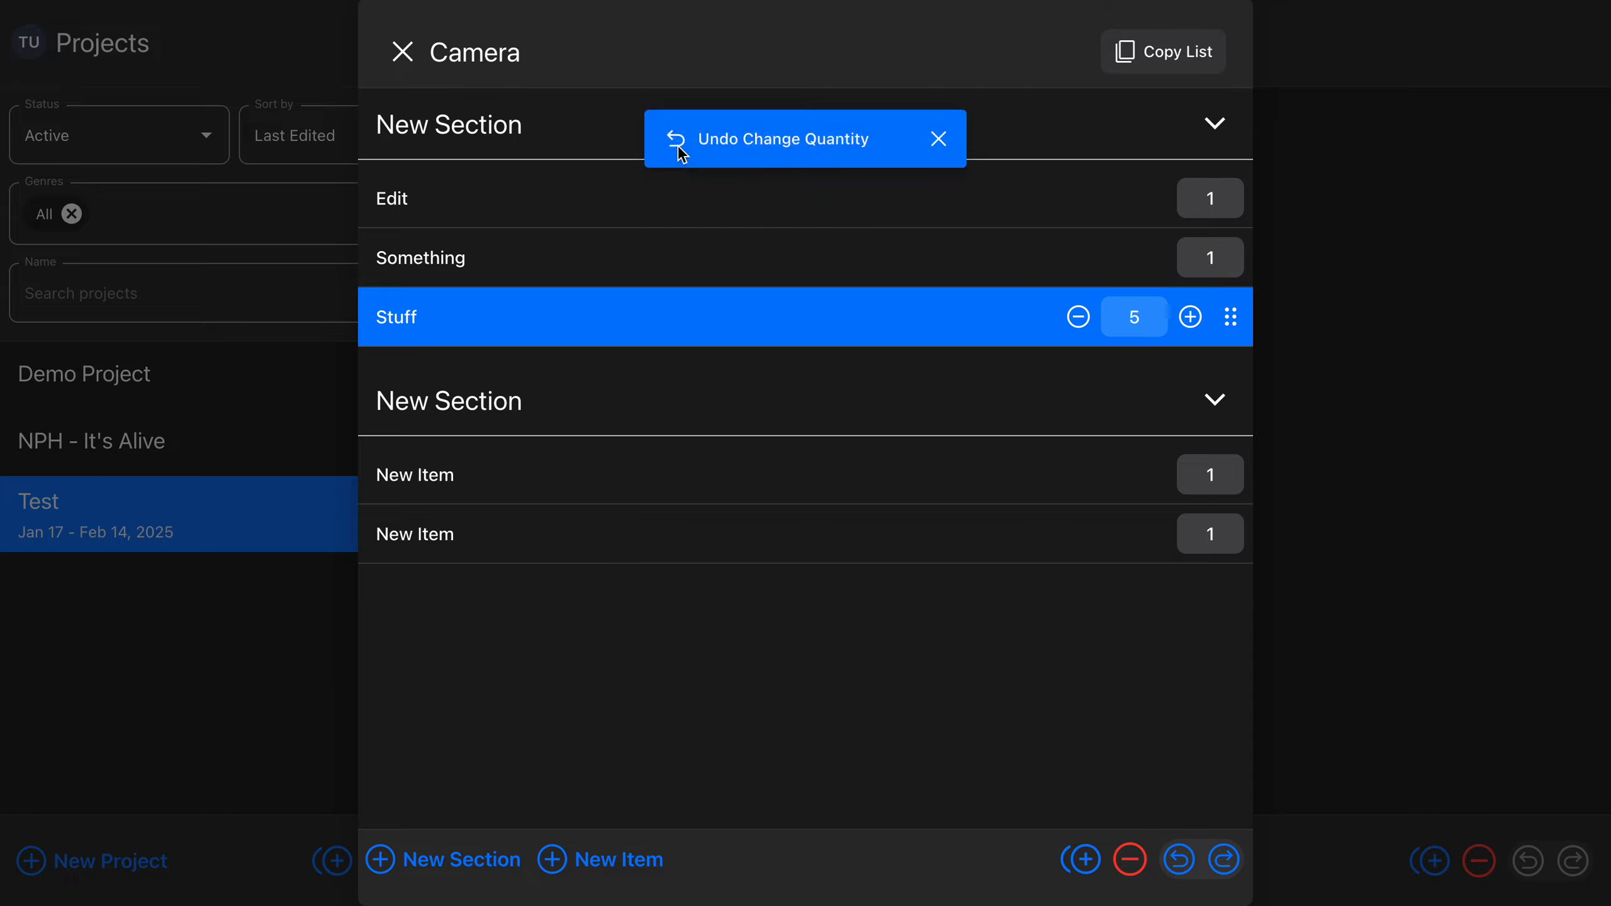
pyautogui.press('super+z')
pyautogui.press('super+z')
pyautogui.press('super+z')
pyautogui.press('super+z')
pyautogui.press('super+z')
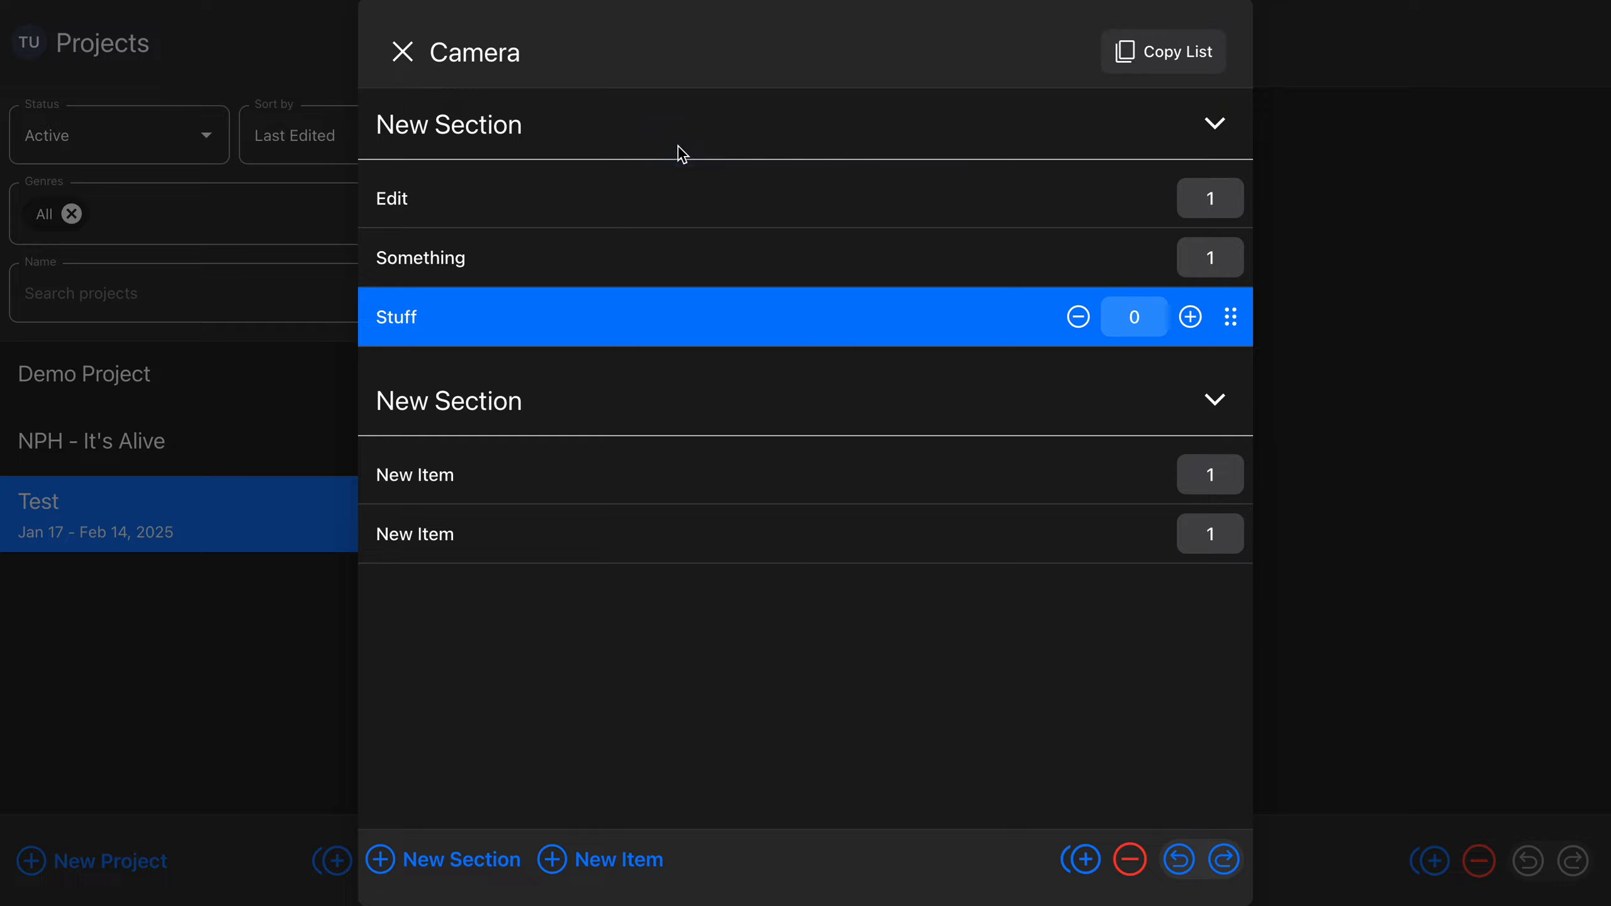
# Redo several of the undone quantity changes on the Stuff item until its quantity is 8
pyautogui.press('super+shift+z')
pyautogui.press('super+shift+z')
pyautogui.press('super+shift+z')
pyautogui.press('super+shift+z')
pyautogui.press('super+shift+z')
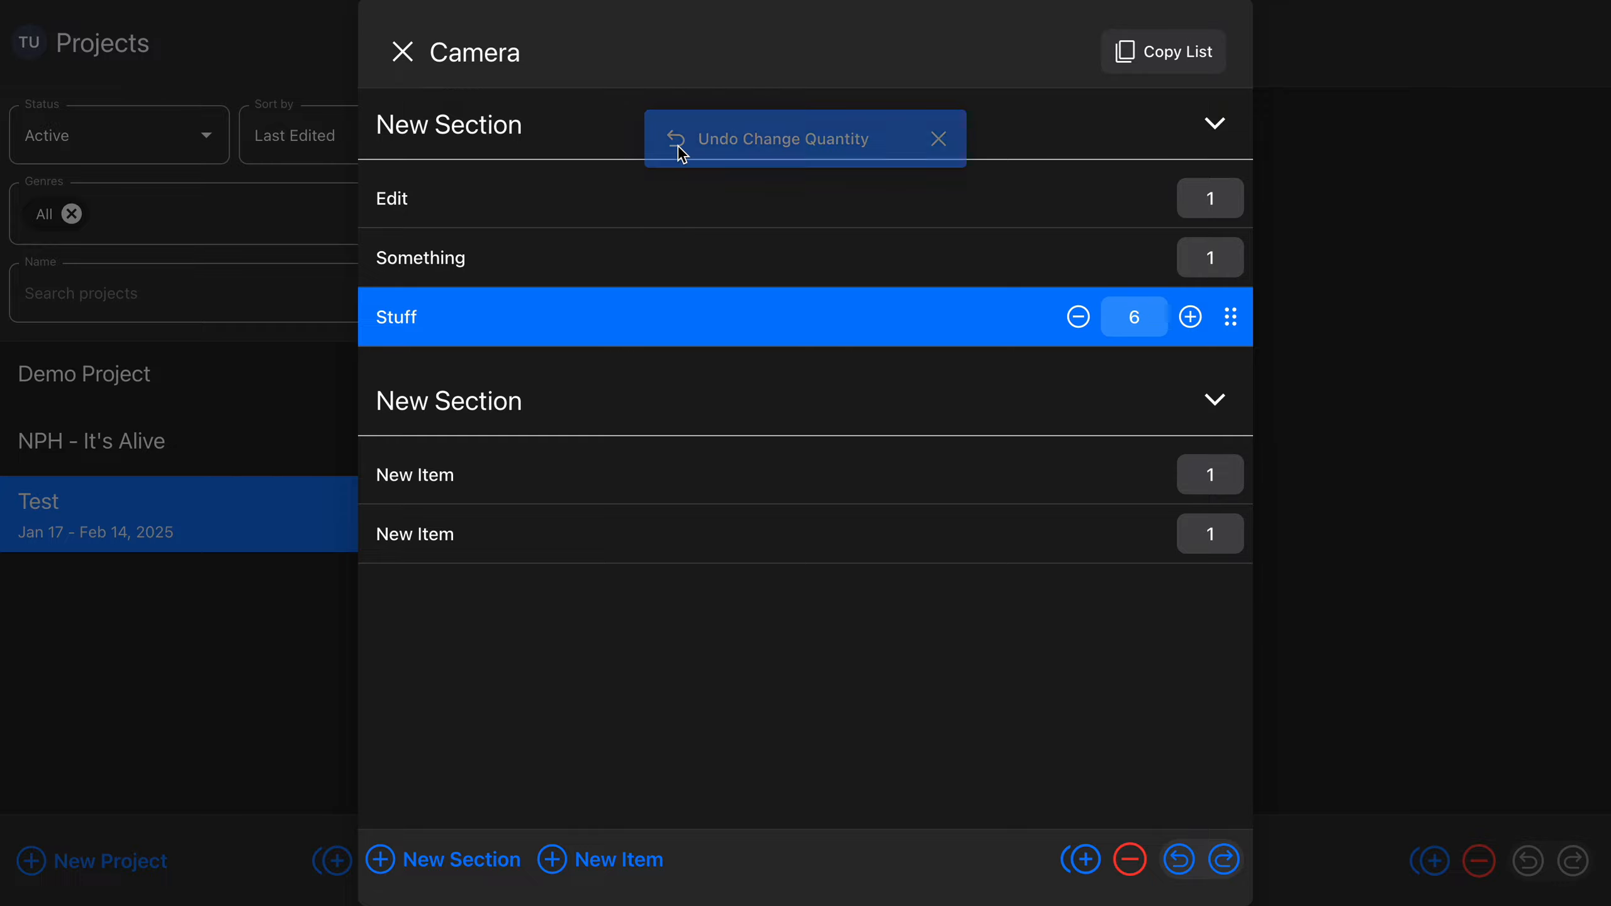
pyautogui.press('super+shift+z')
pyautogui.press('super+shift+z')
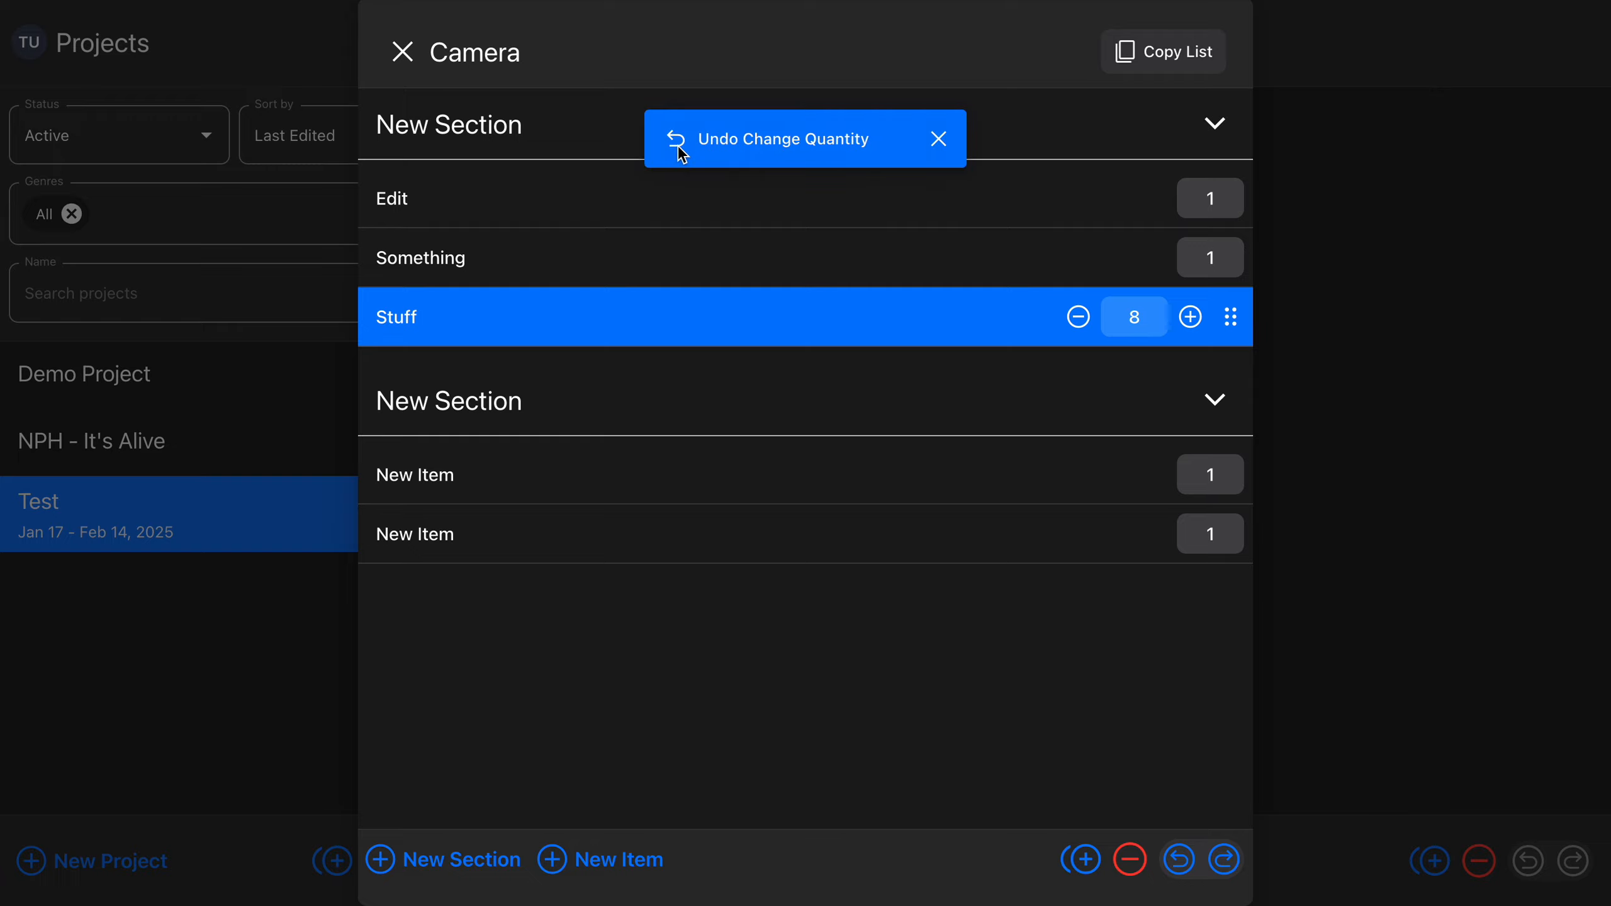
# Step the Stuff item's quantity back to 5 and place the item between the two New Item entries of the second section
pyautogui.click(677, 146)
pyautogui.click(677, 146)
pyautogui.click(677, 146)
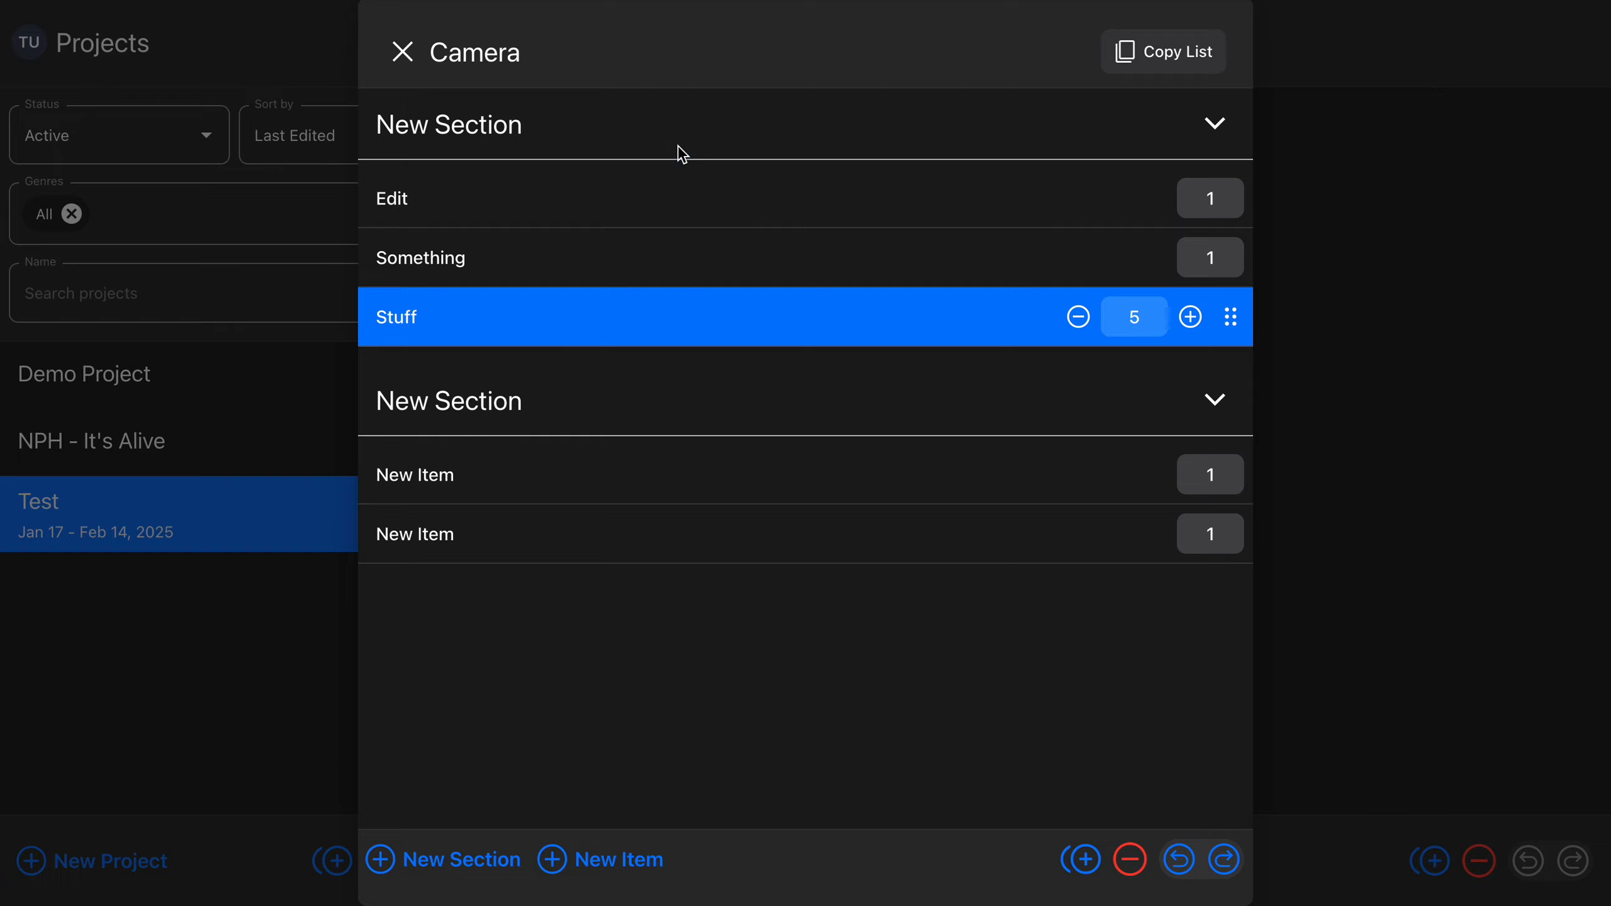
pyautogui.click(677, 147)
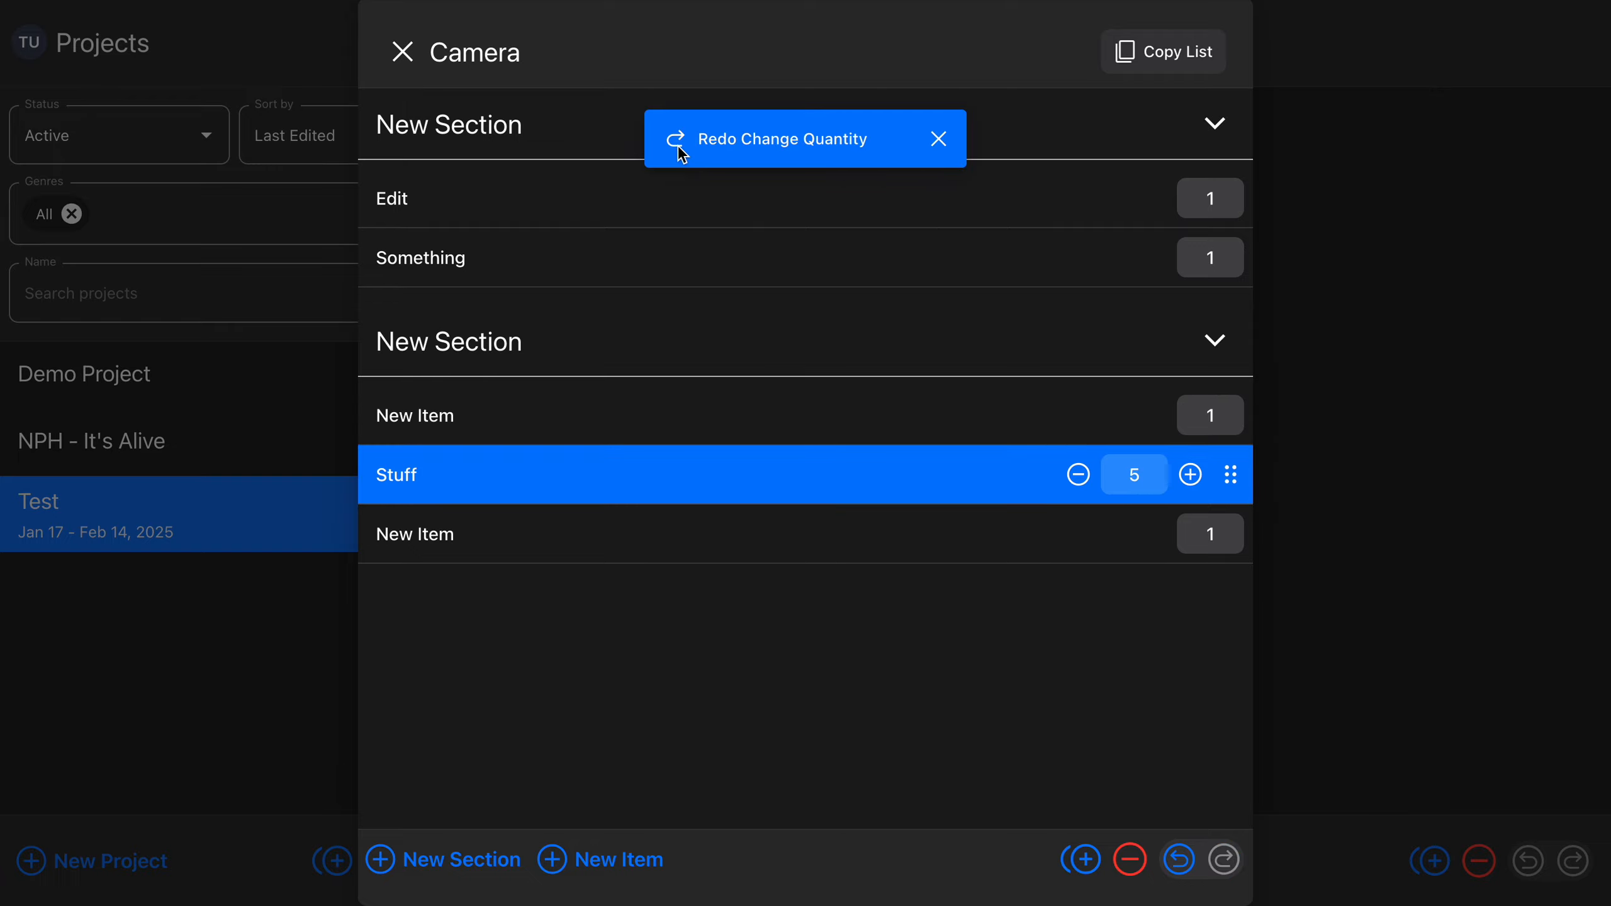
pyautogui.click(677, 145)
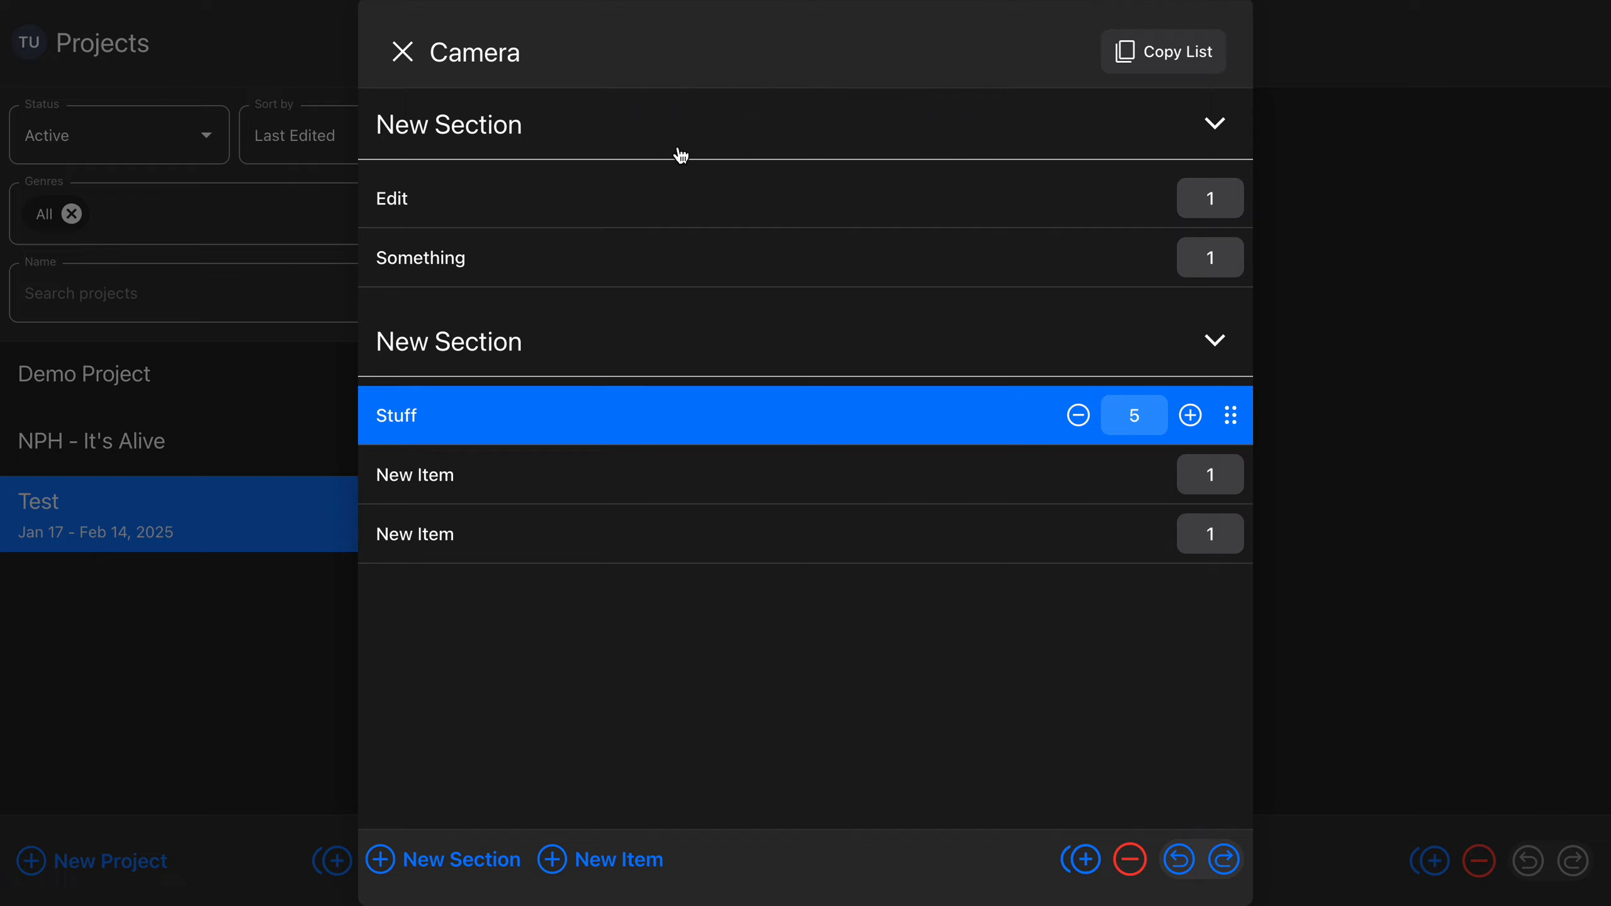
pyautogui.click(677, 145)
pyautogui.click(678, 145)
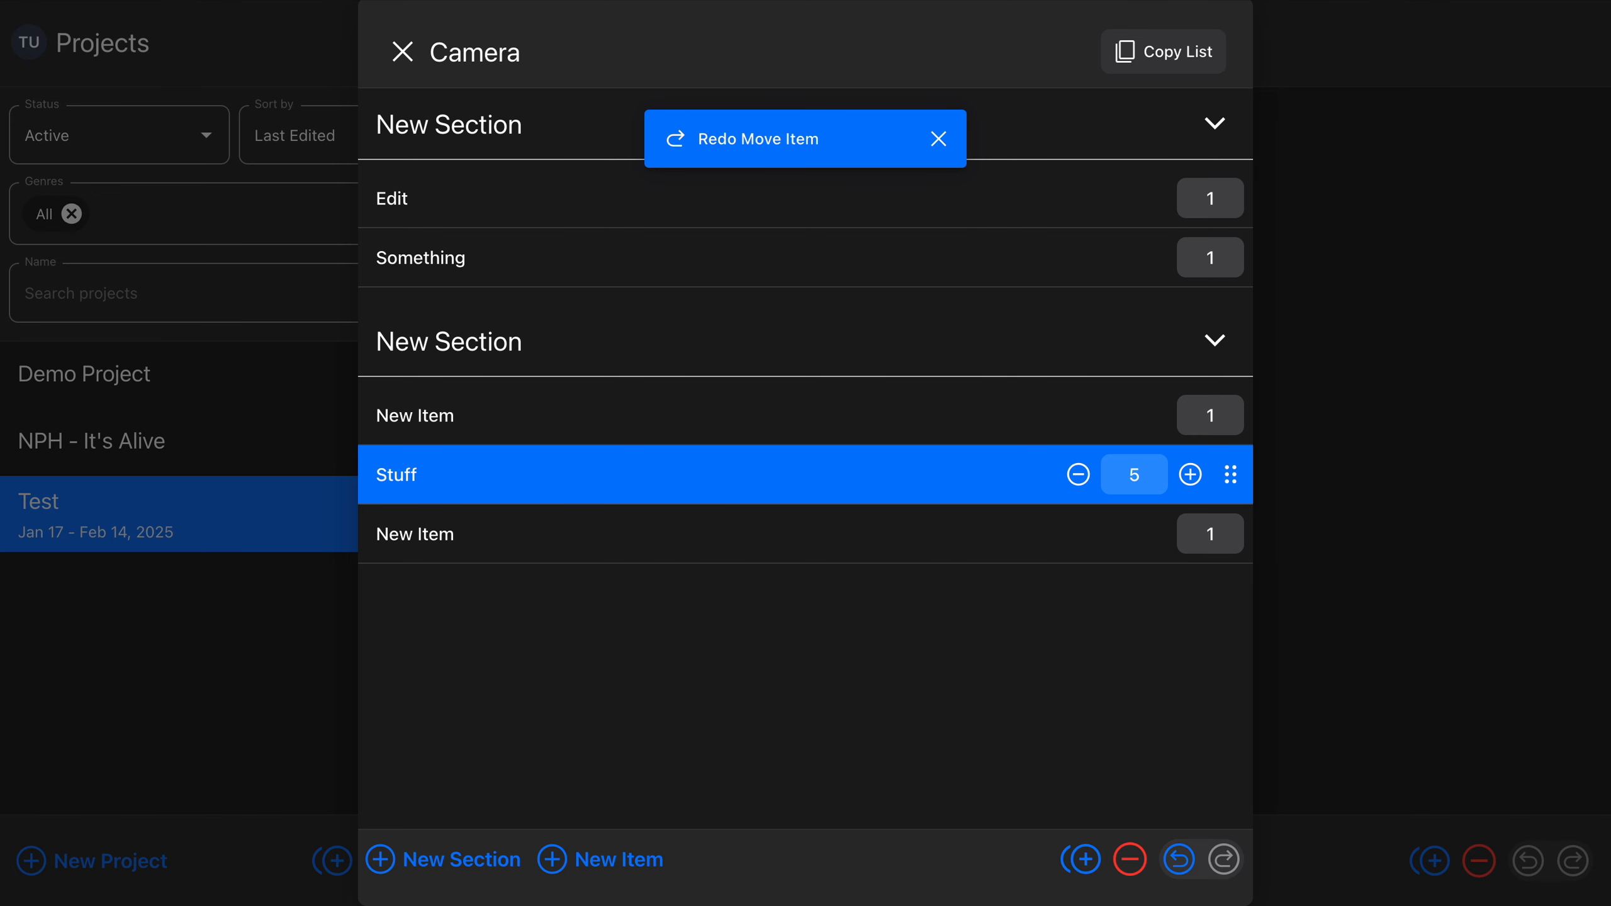
# Duplicate the Stuff item in the second section and delete the copy
pyautogui.press('super+d')
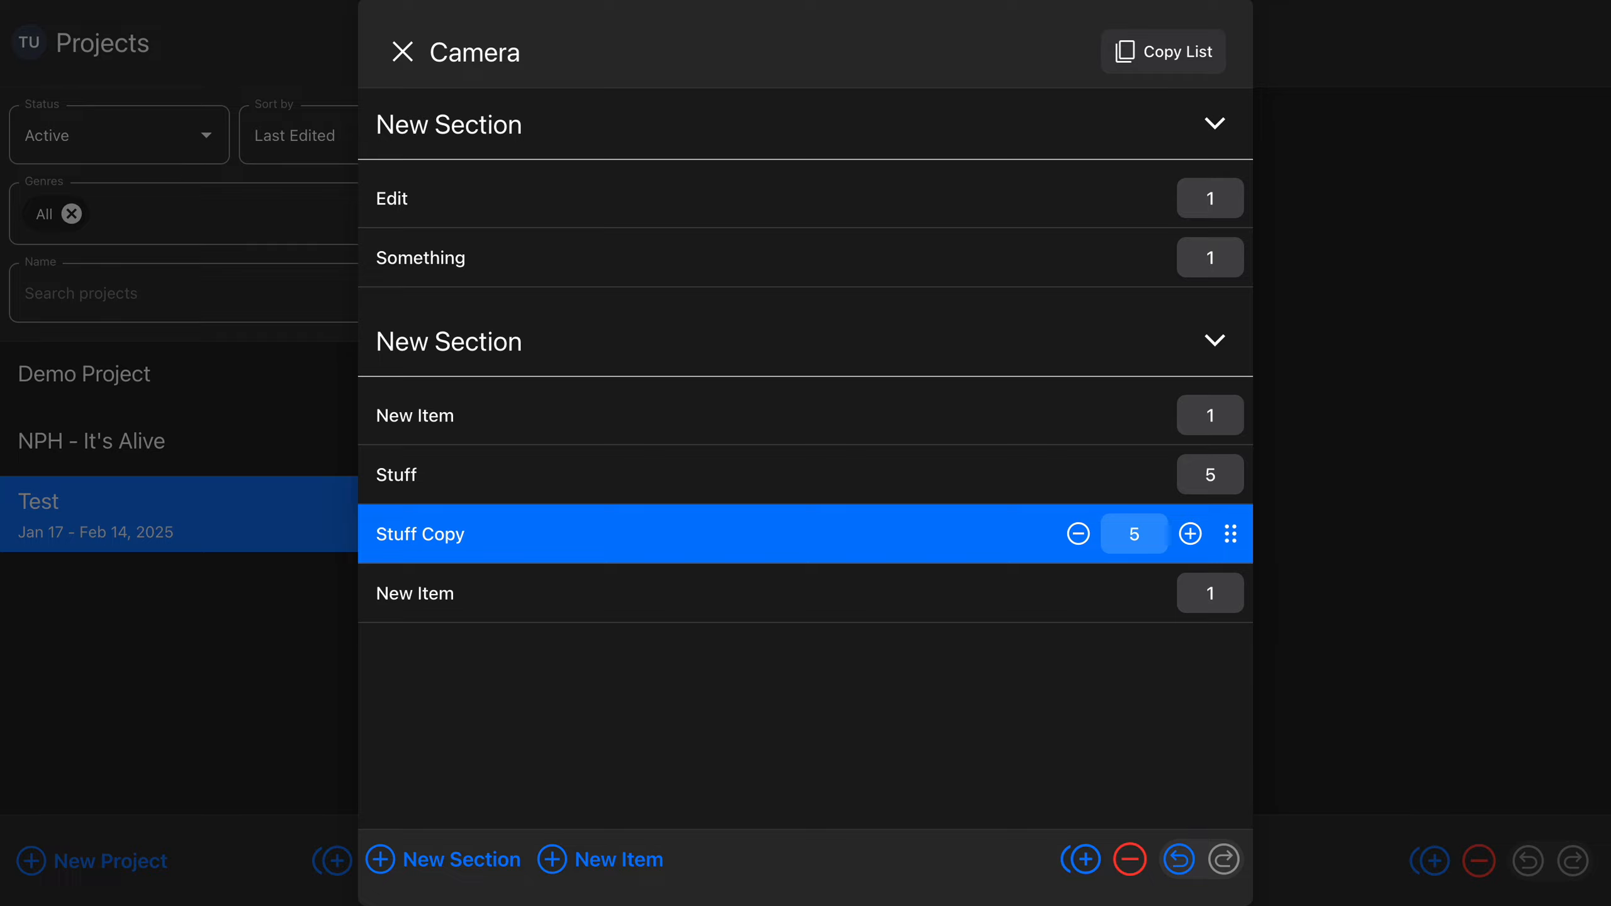
pyautogui.press('BackSpace')
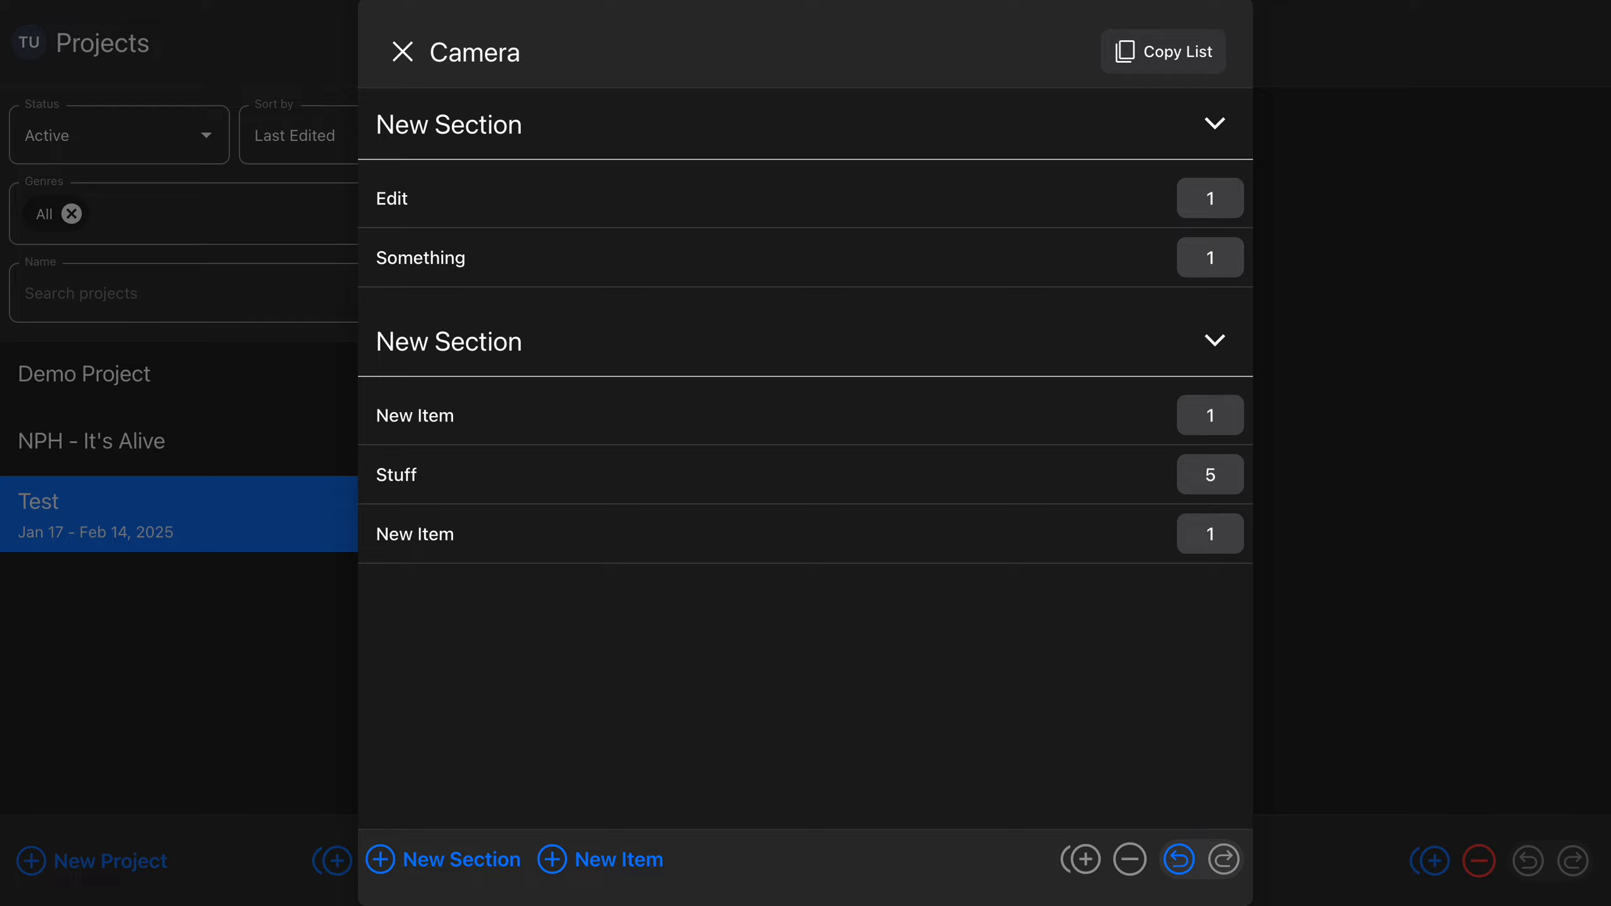
# Move the selection through the Camera list's sections and items, ending on the first New Item of the second section
pyautogui.click(805, 533)
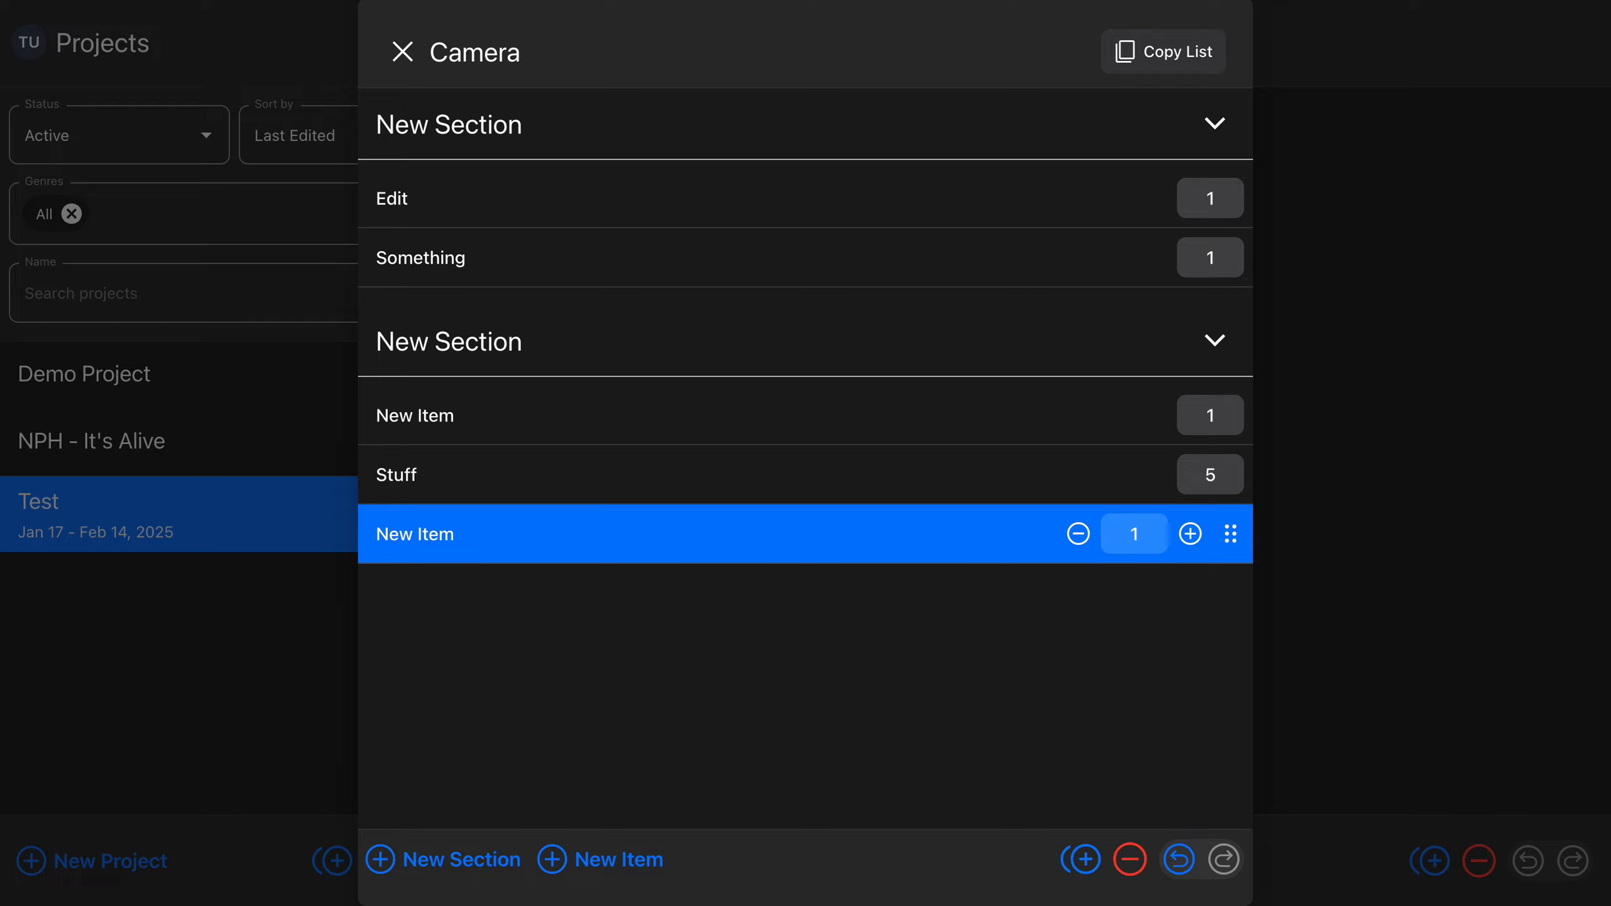
pyautogui.click(806, 125)
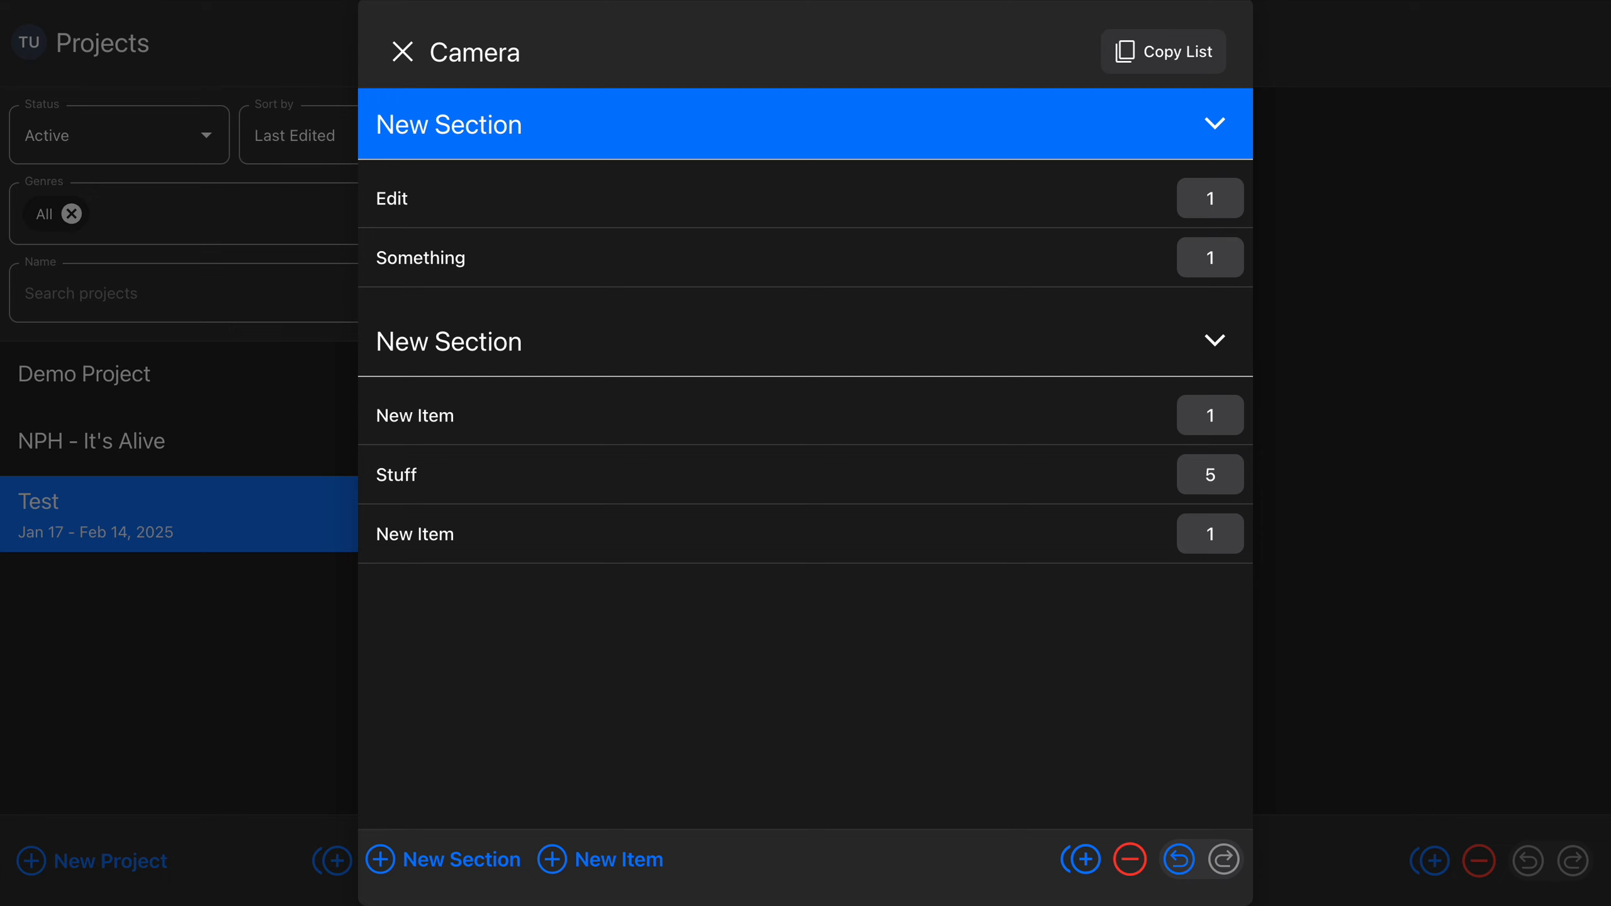
pyautogui.click(805, 199)
pyautogui.click(806, 258)
pyautogui.click(806, 125)
pyautogui.click(806, 534)
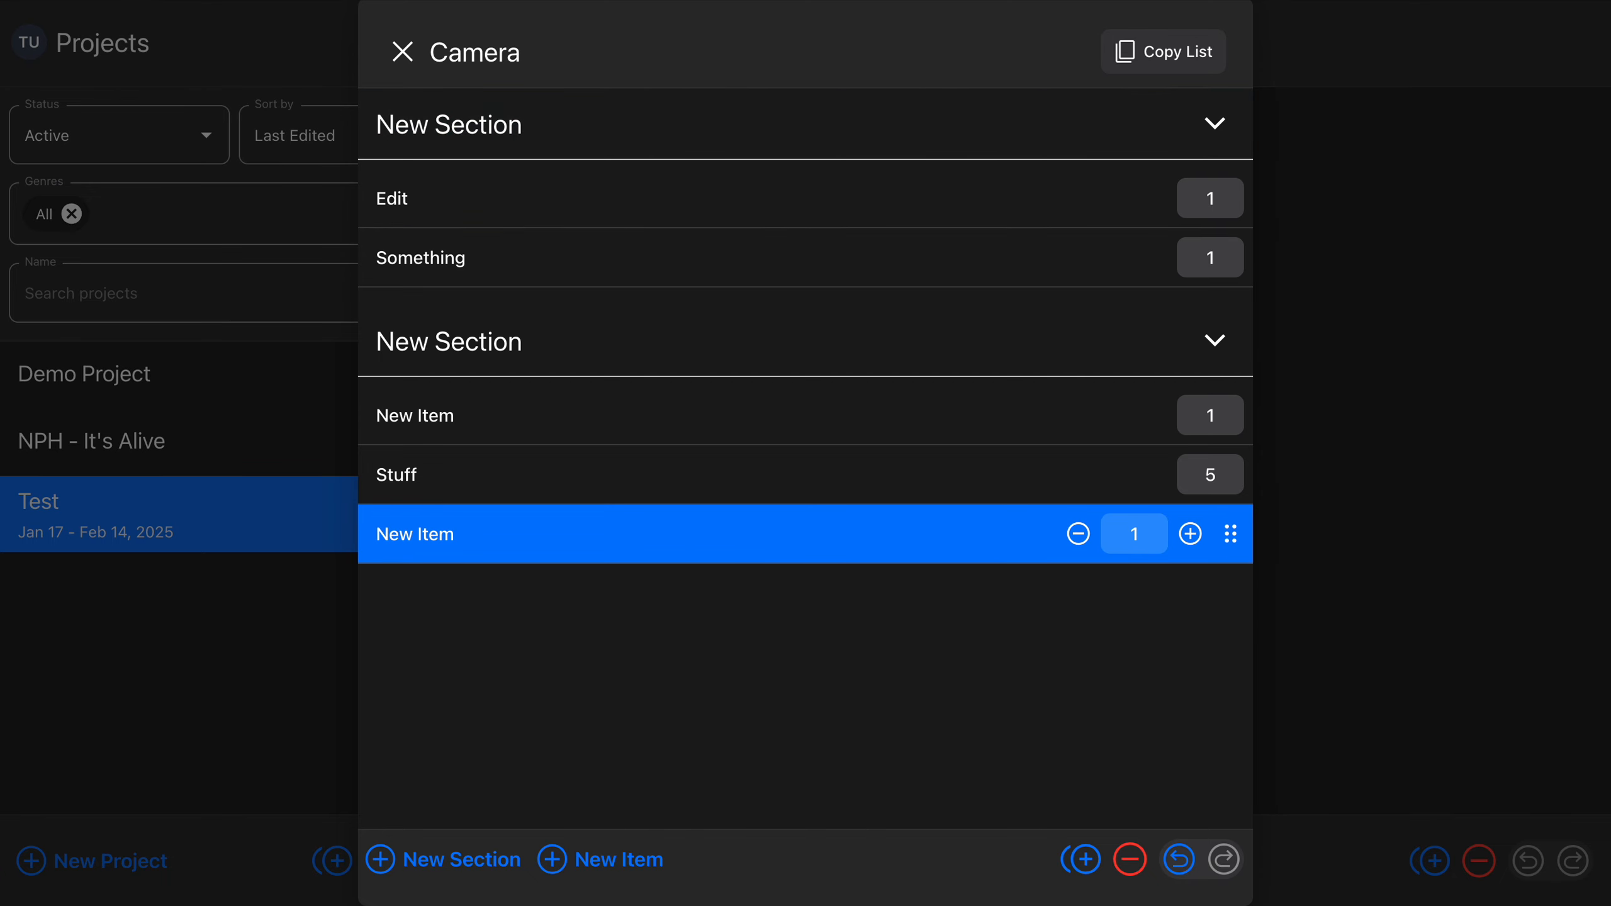
pyautogui.click(806, 416)
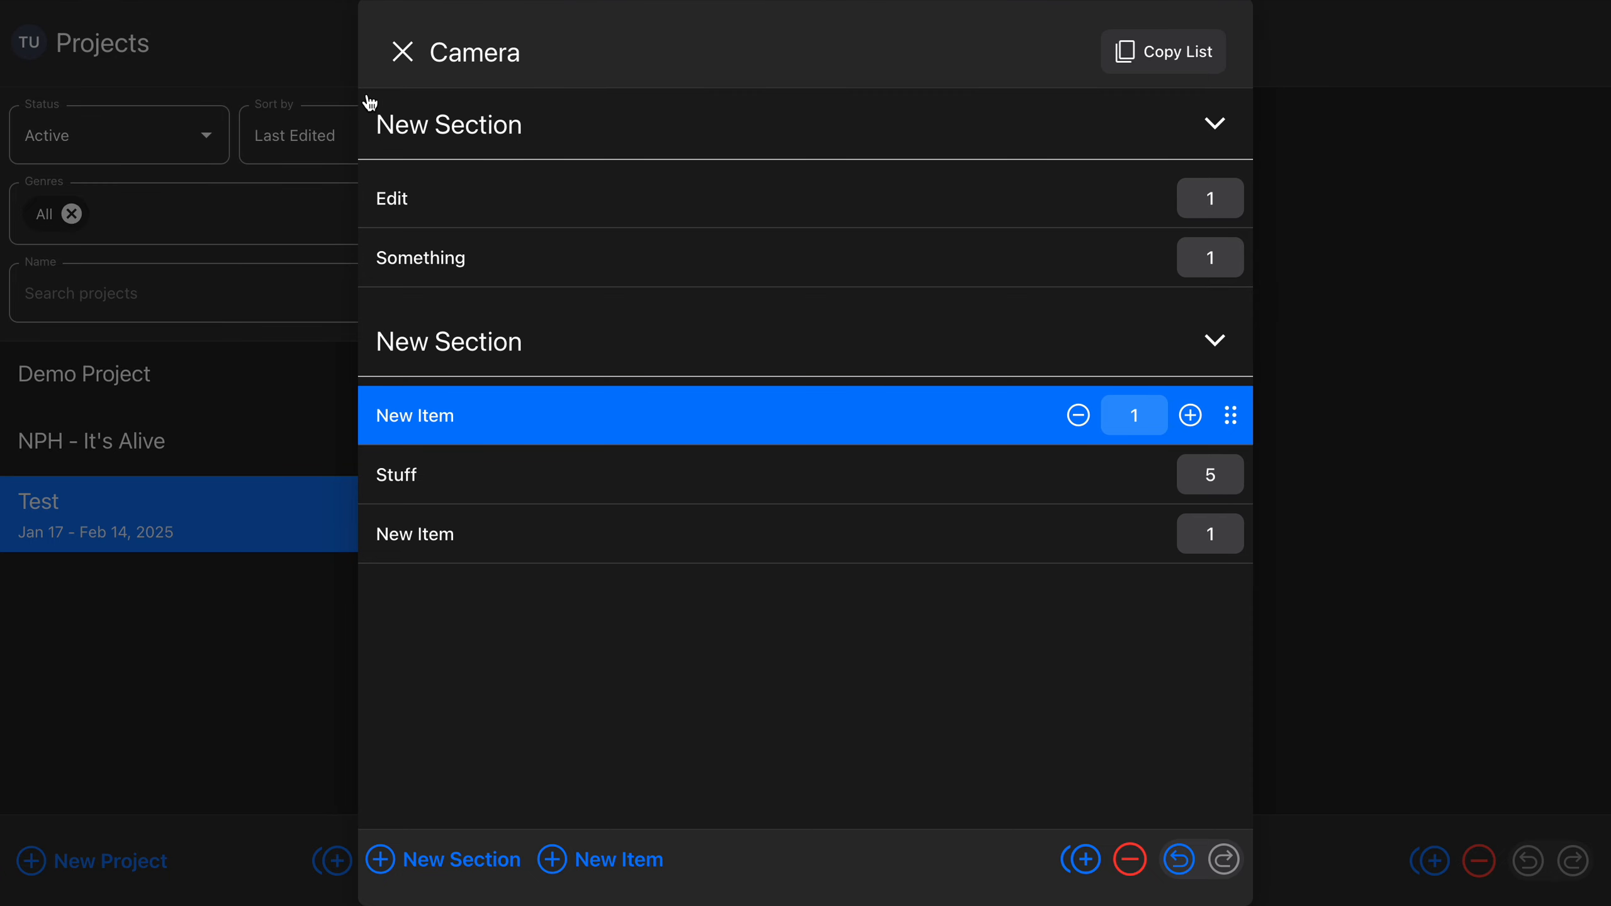
# Close the Camera list, show the Test project's Crew view and run the selection through the Electric department
pyautogui.click(406, 52)
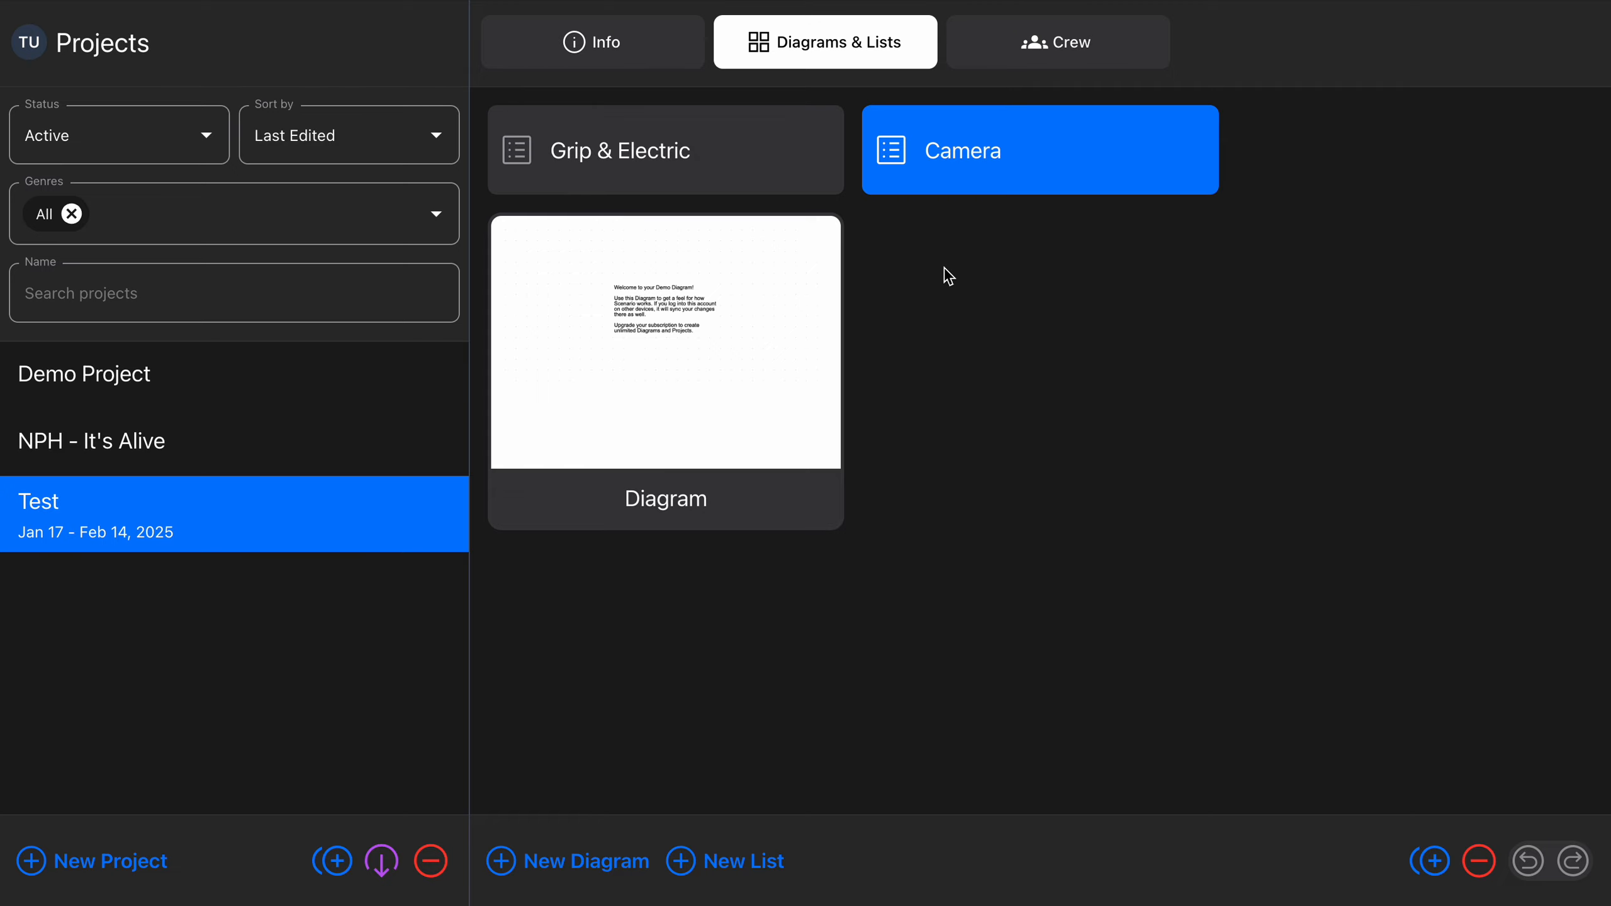
pyautogui.hotkey('ctrl', 'Tab')
pyautogui.press('Down')
pyautogui.press('Down')
pyautogui.press('Down')
pyautogui.press('Down')
pyautogui.press('Down')
pyautogui.press('Down')
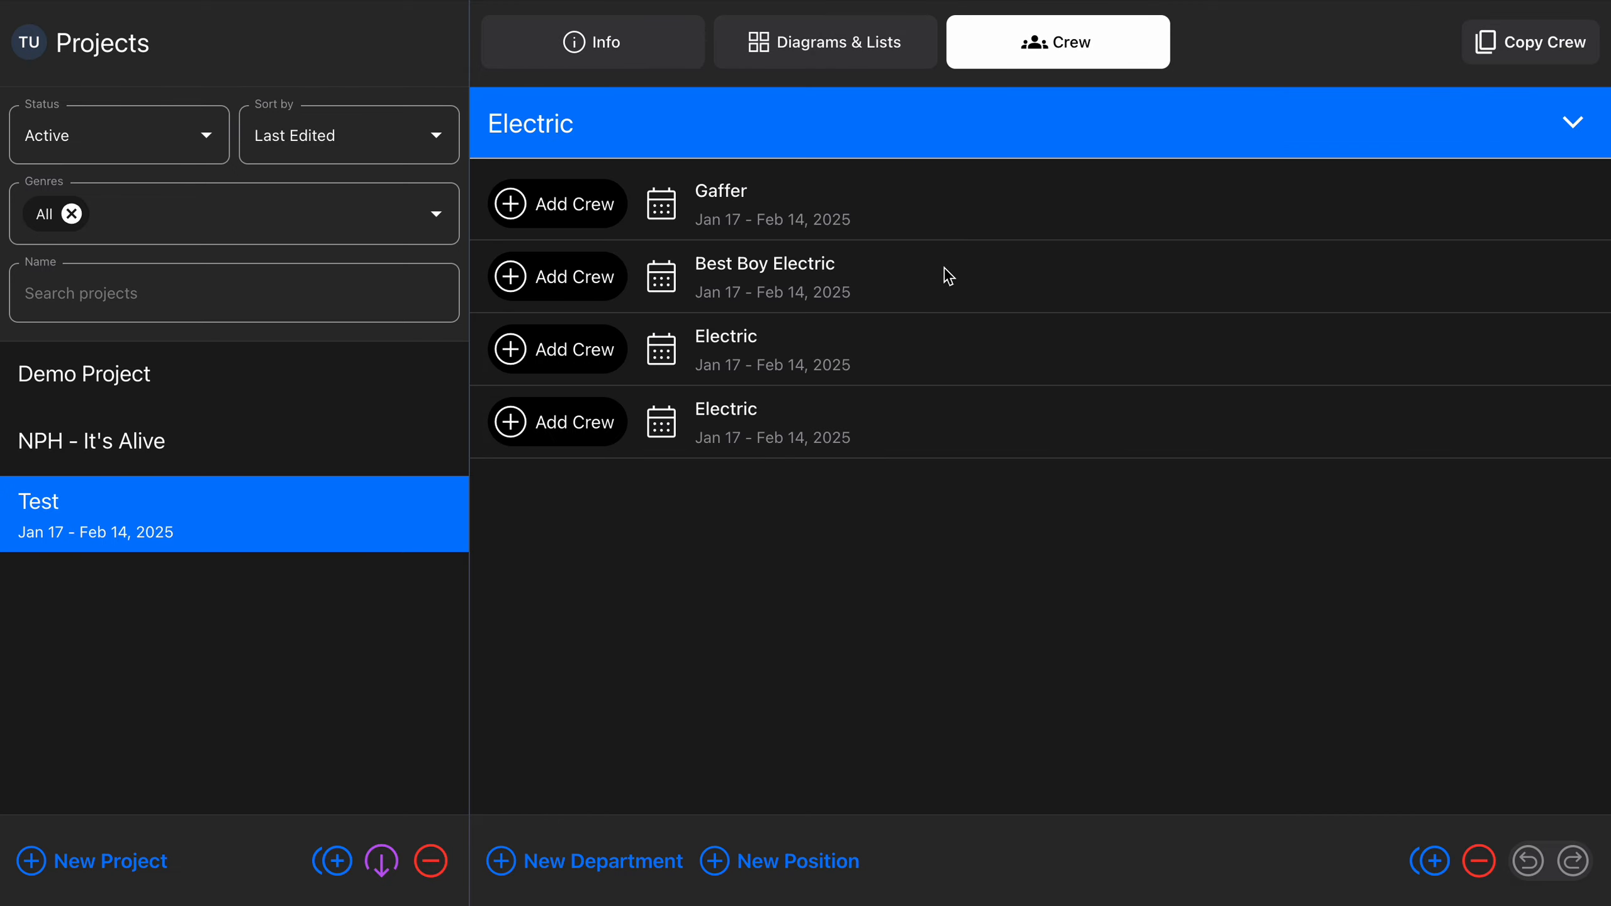
pyautogui.press('Up')
pyautogui.press('Up')
pyautogui.press('Up')
pyautogui.press('Up')
pyautogui.press('Up')
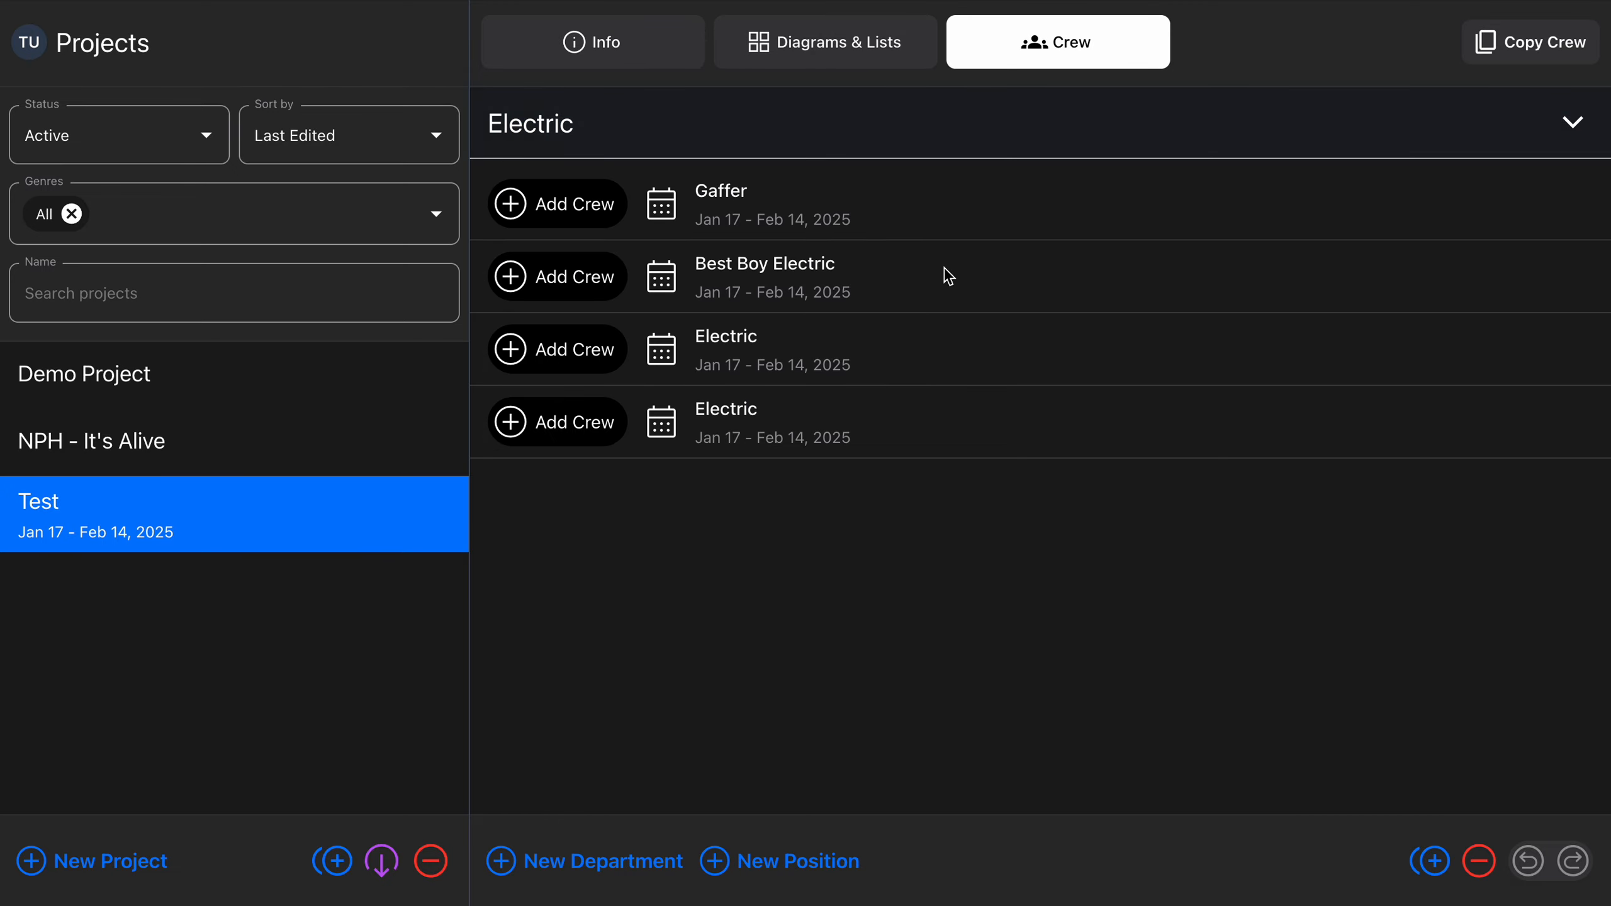
# Add a position named Board Op below Gaffer in the Electric department and move it to the end of the department
pyautogui.press('Down')
pyautogui.press('super+n')
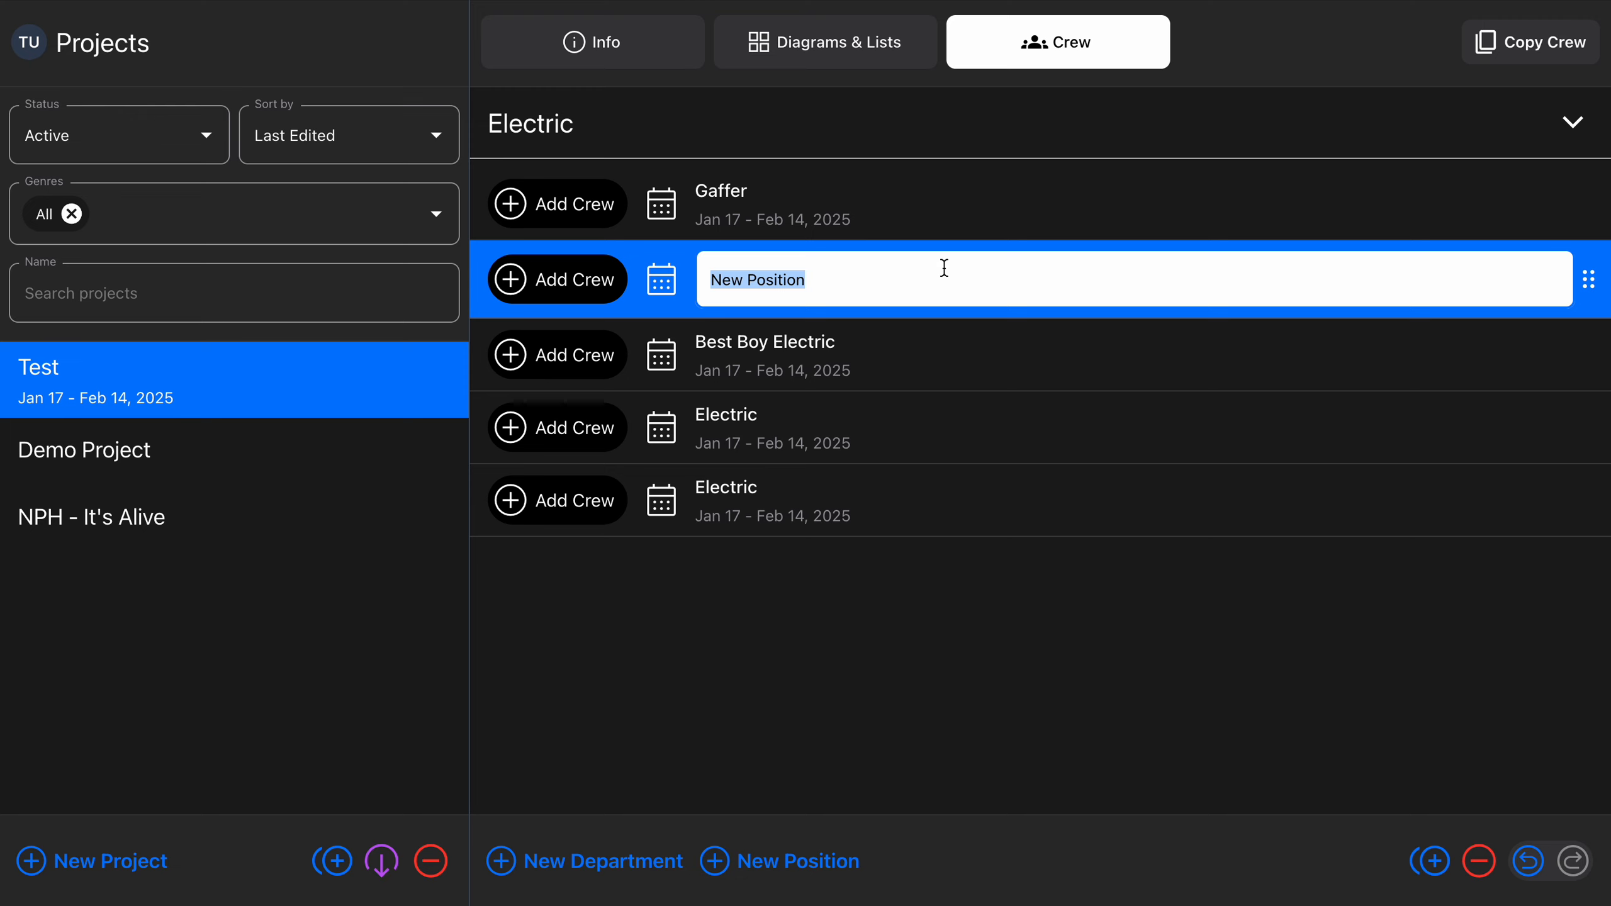
pyautogui.write('Board Op')
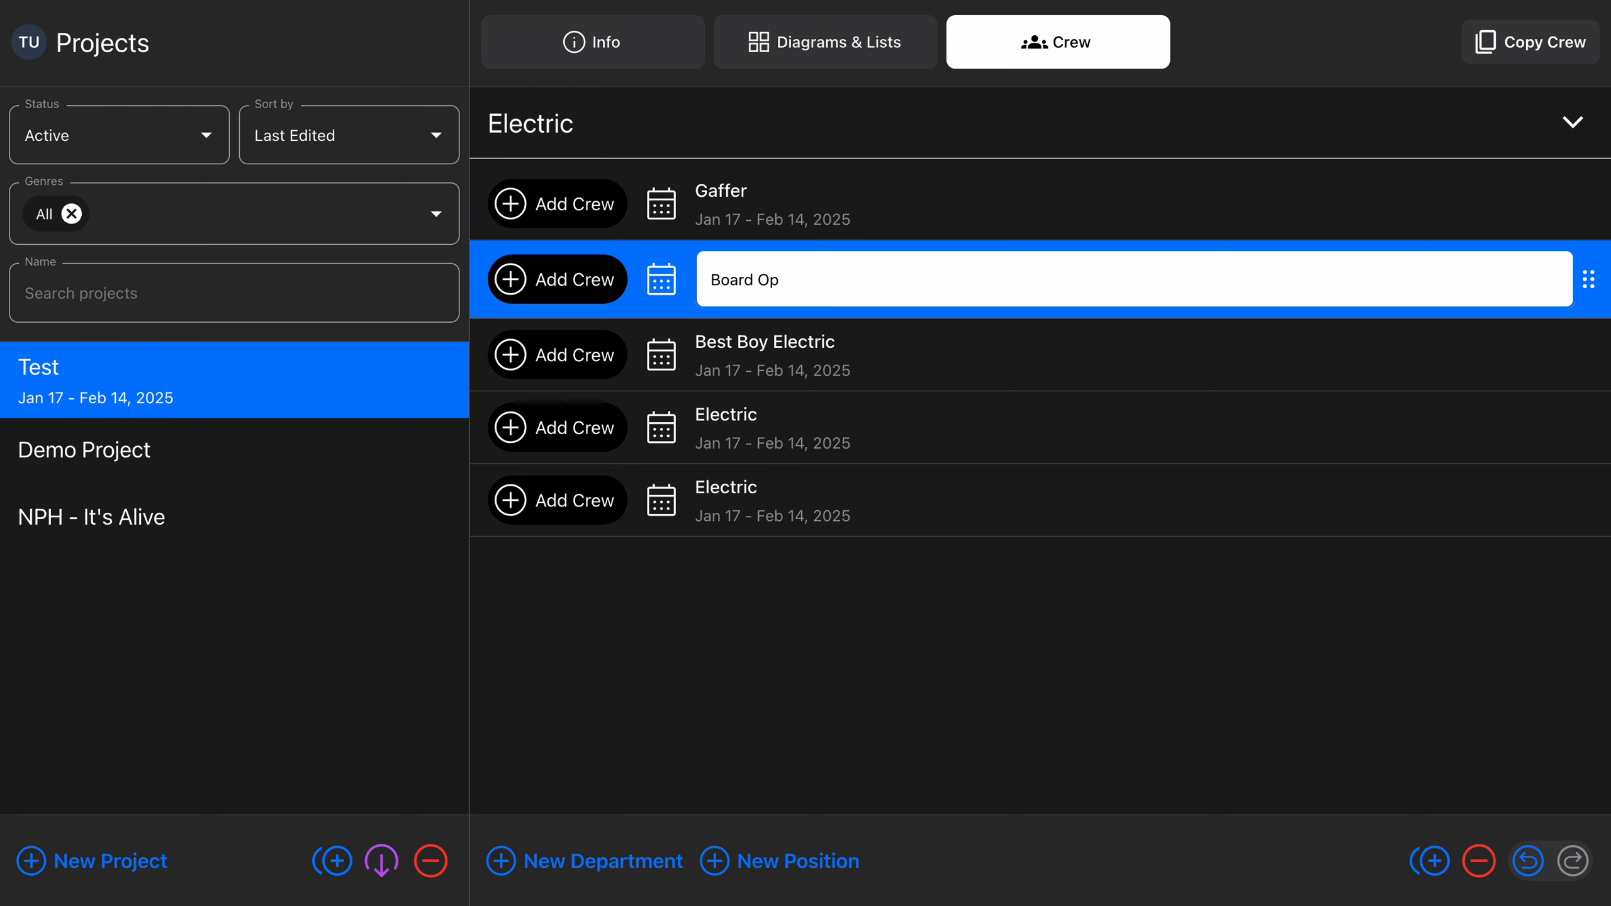
pyautogui.press('Return')
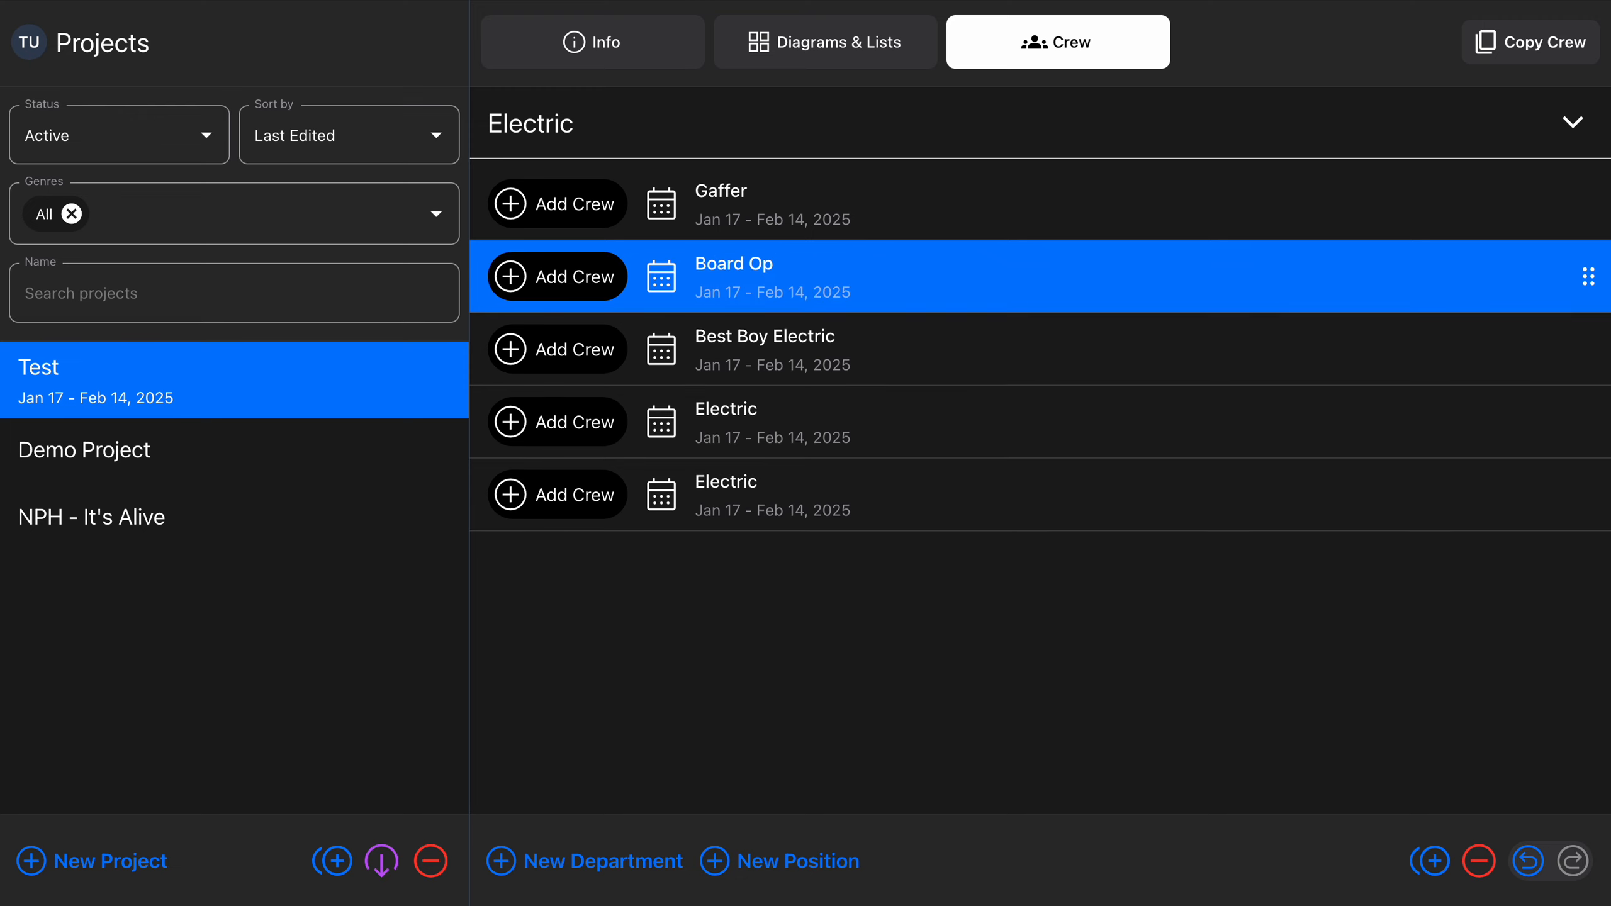
pyautogui.moveTo(1588, 277); pyautogui.dragTo(1588, 495)
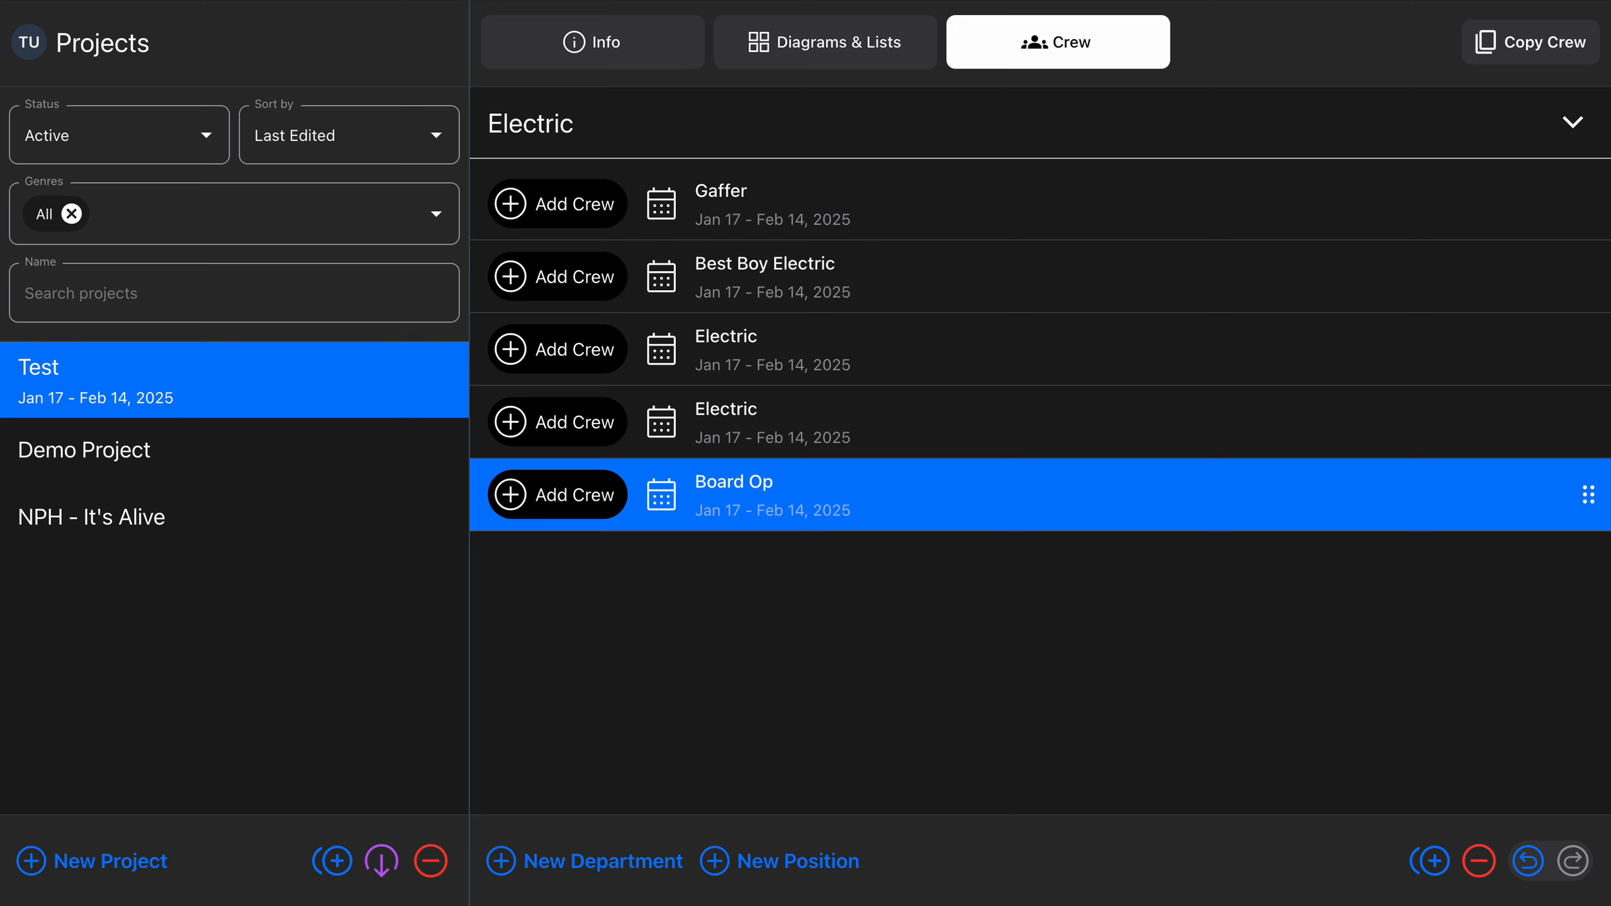
# Open the Add Crew Member form for the Board Op position and close it without adding anyone
pyautogui.press('Return')
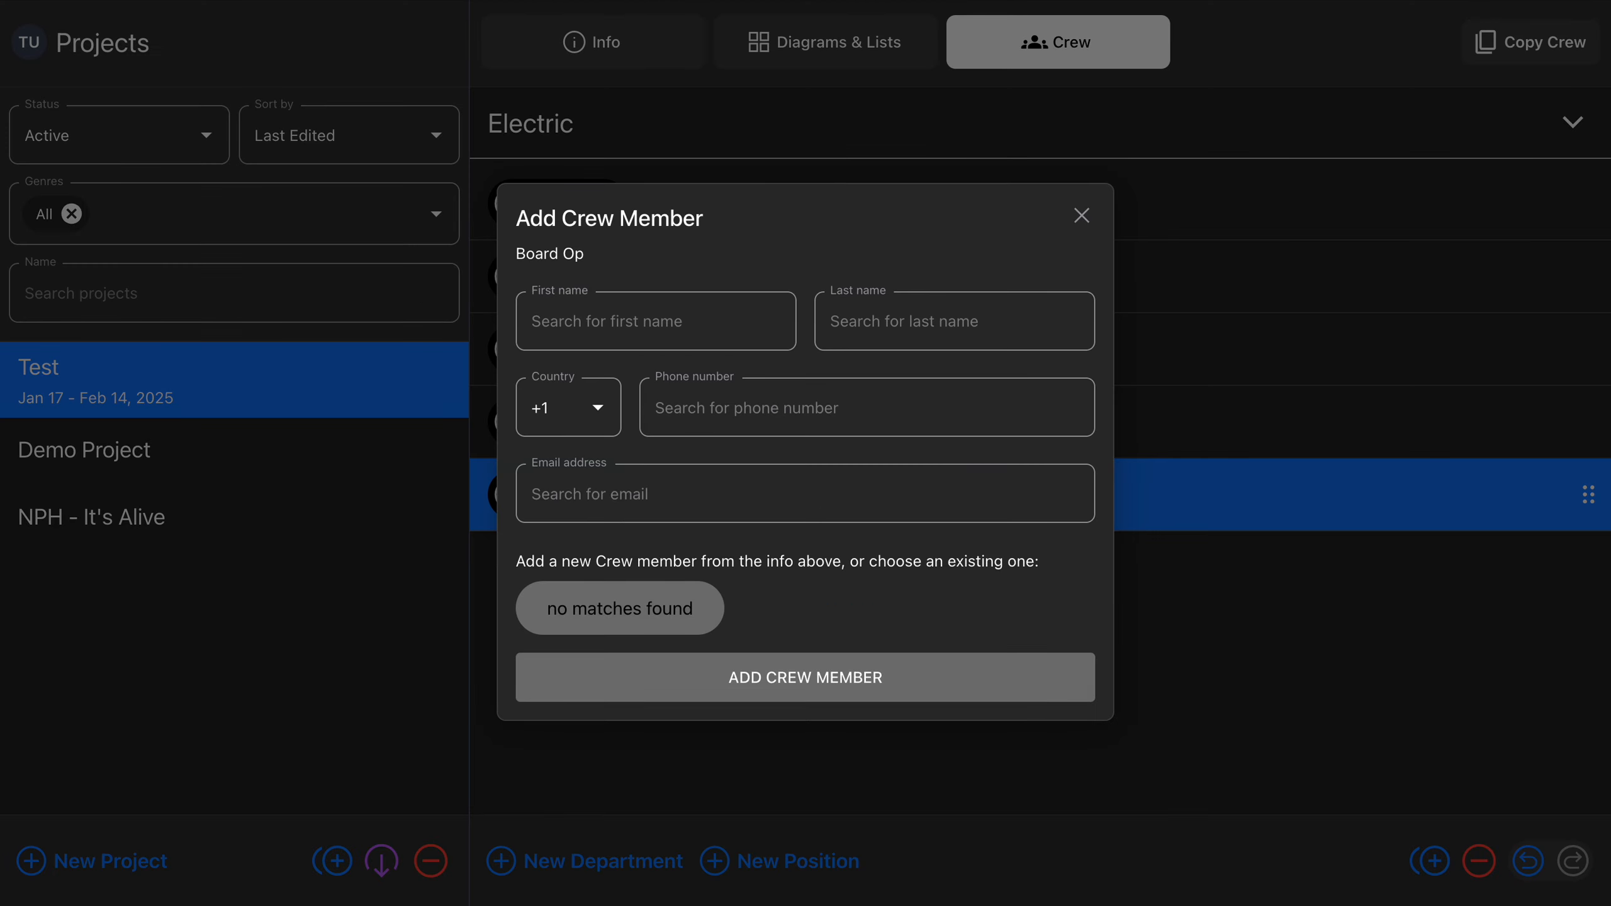
pyautogui.click(1081, 216)
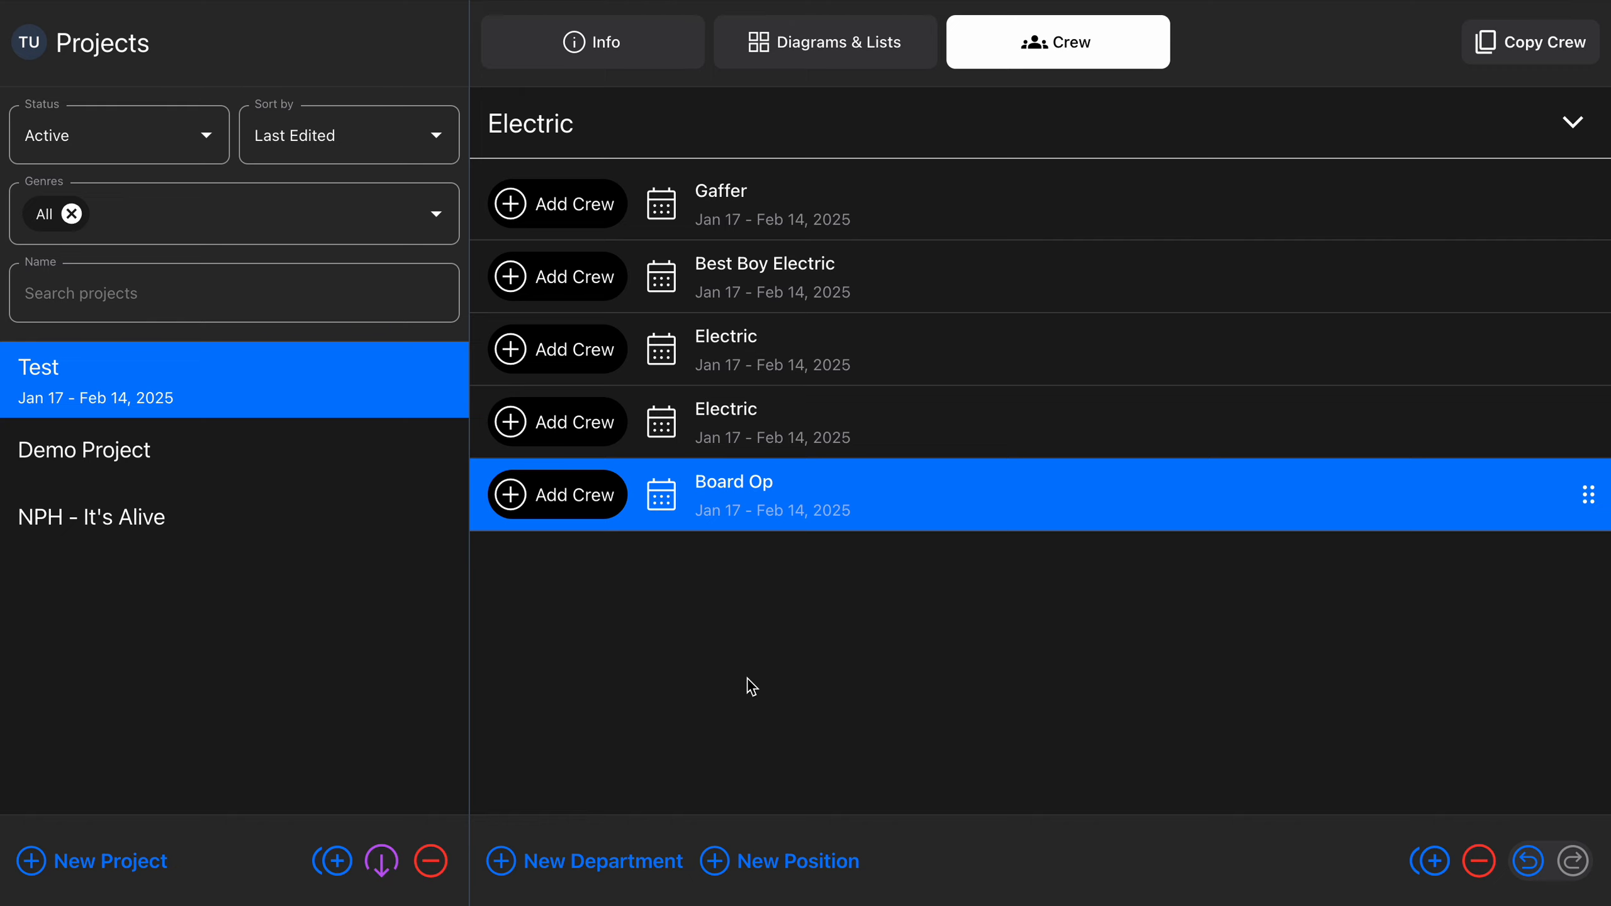
# Move the selection from Board Op up to the Best Boy Electric position
pyautogui.press('Up')
pyautogui.press('Up')
pyautogui.press('Up')
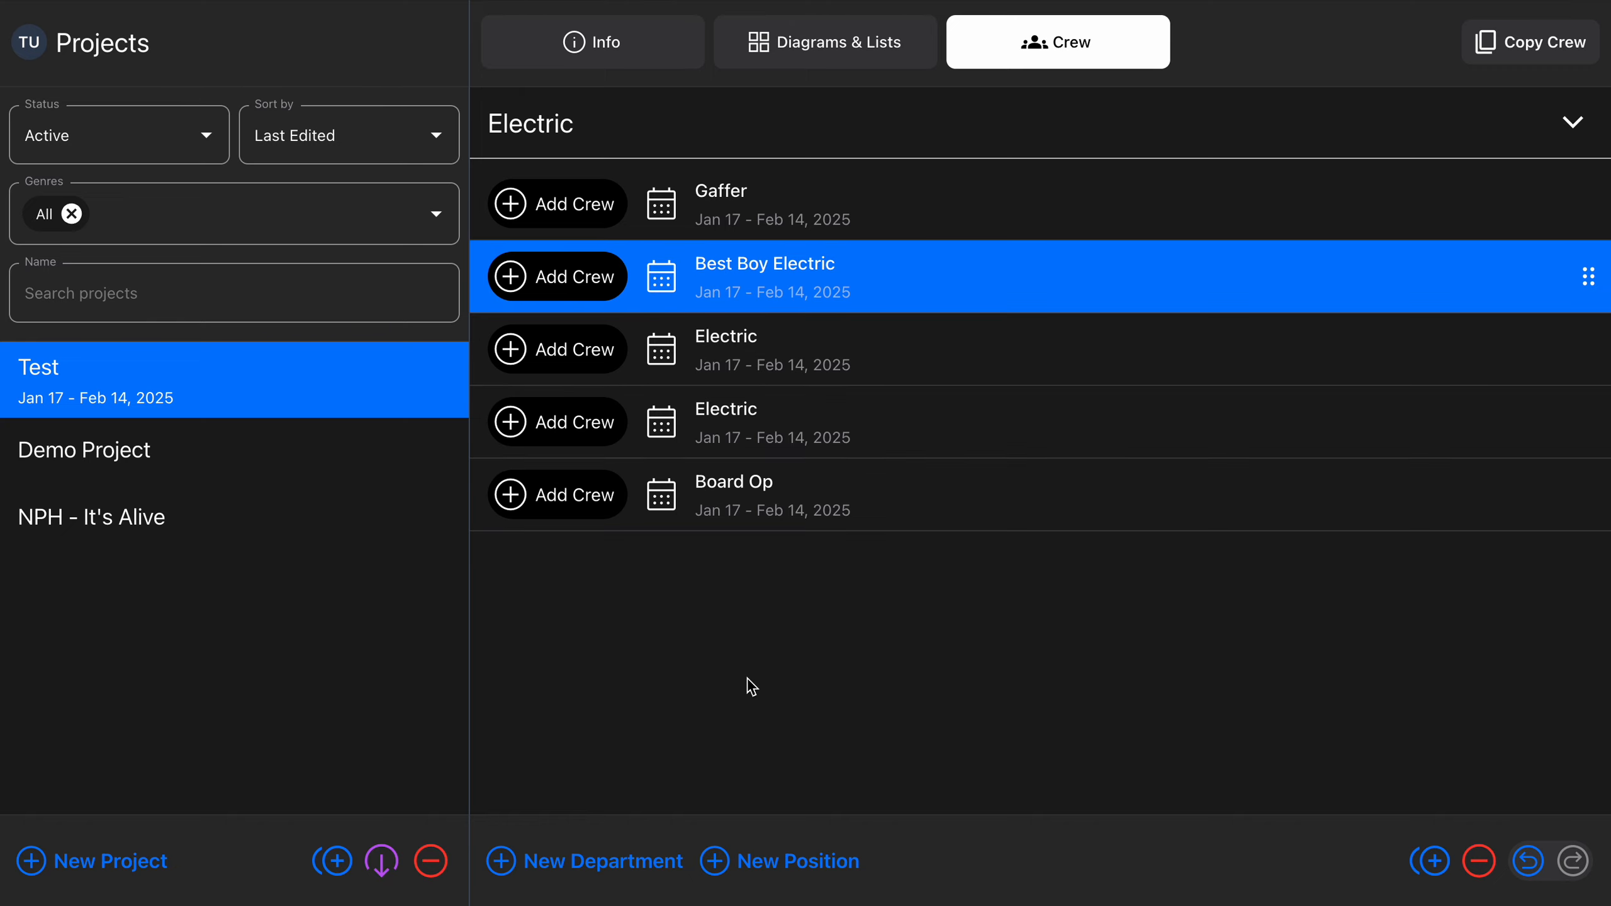